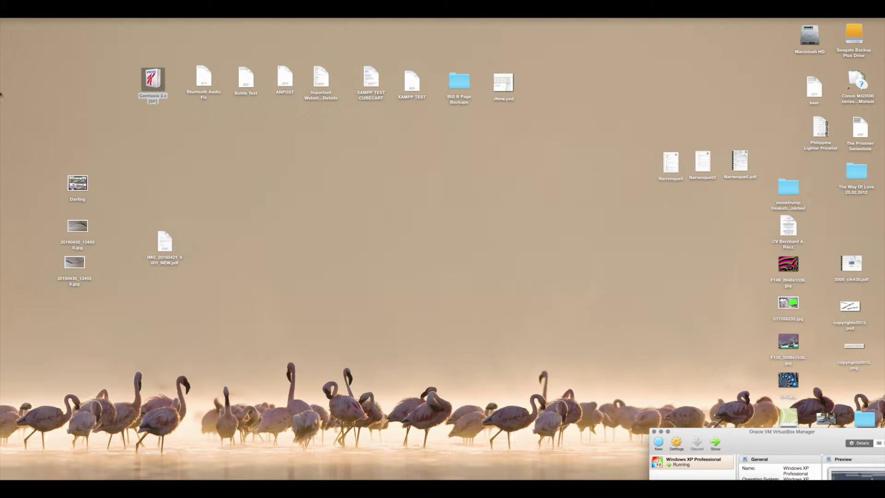
Step: Show About This Mac (OS X Yosemite 10.10, 8 GB) and pull the VirtualBox Manager window into view
left_click(10, 9)
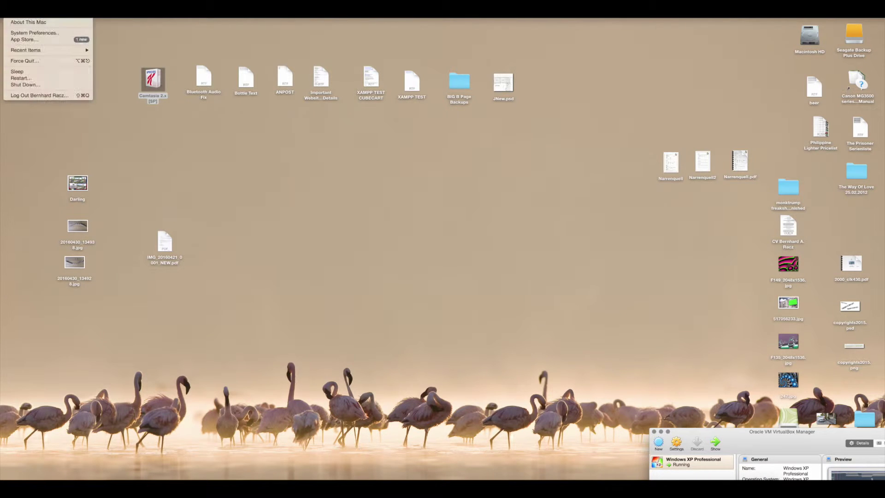
left_click(18, 23)
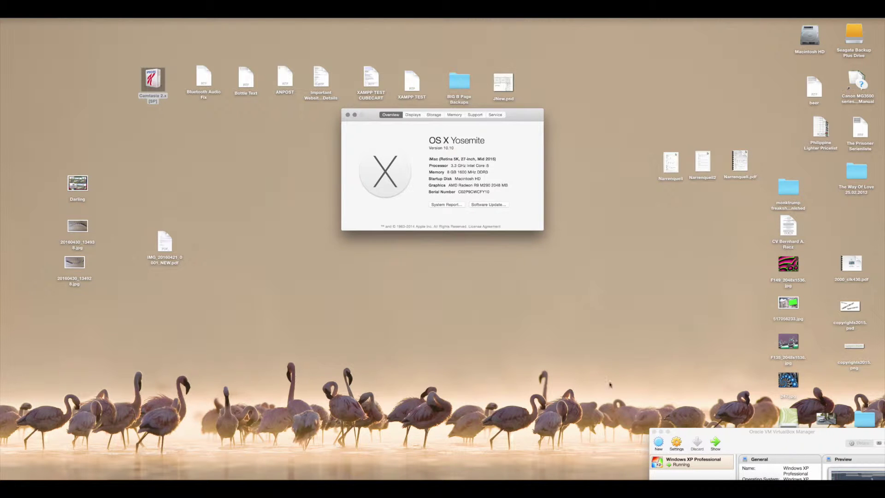
left_click_drag(736, 440, 701, 282)
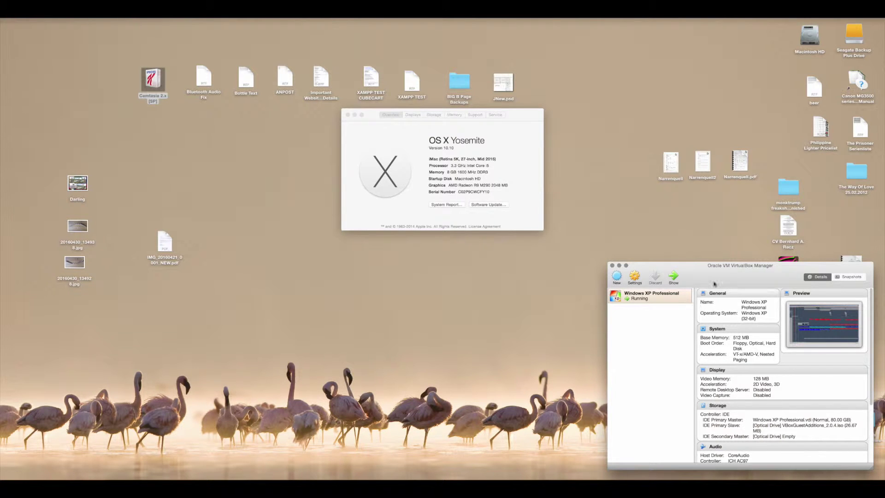
Step: Nudge the VirtualBox Manager window slightly left and bring up the running Windows XP VM
left_click_drag(715, 282, 710, 282)
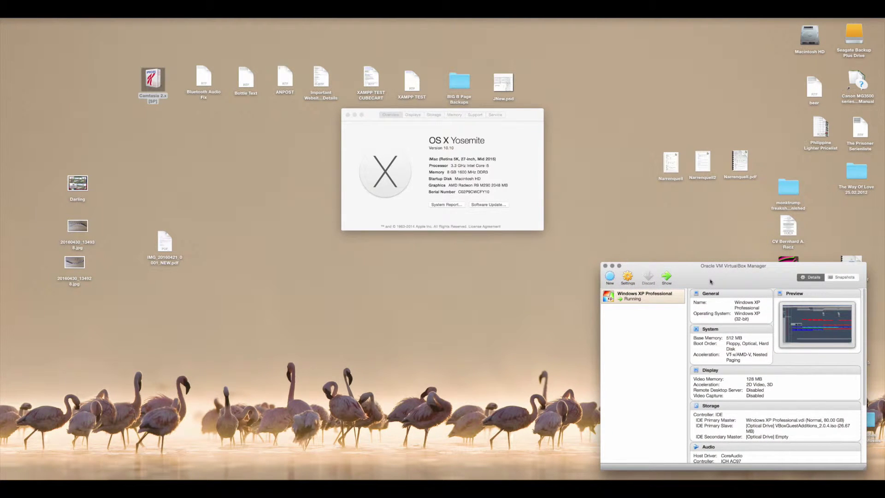
left_click_drag(710, 282, 710, 282)
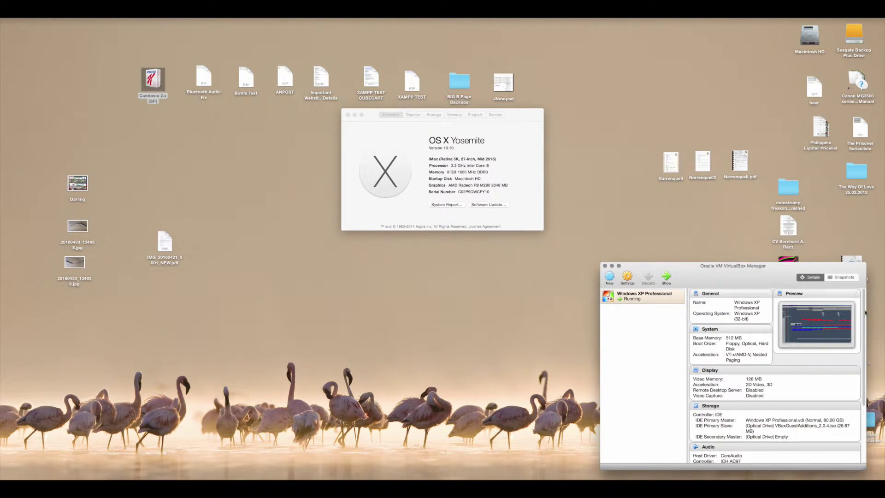
left_click_drag(715, 283, 711, 283)
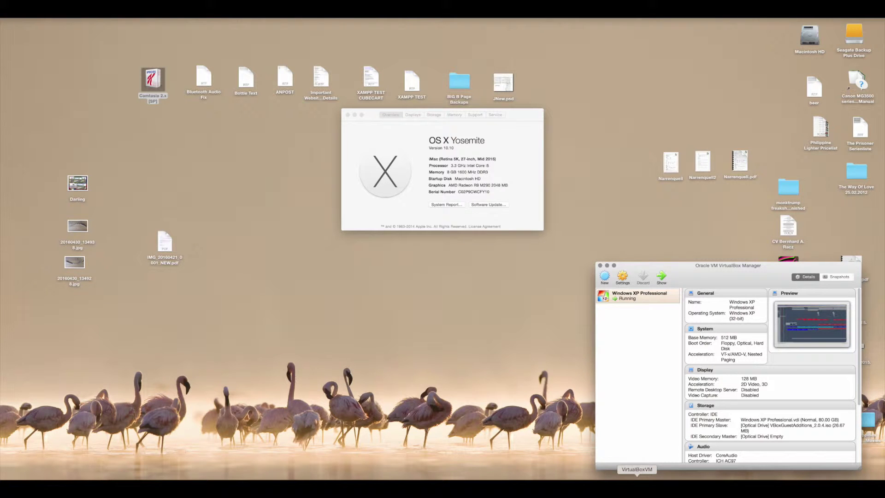
left_click(637, 477)
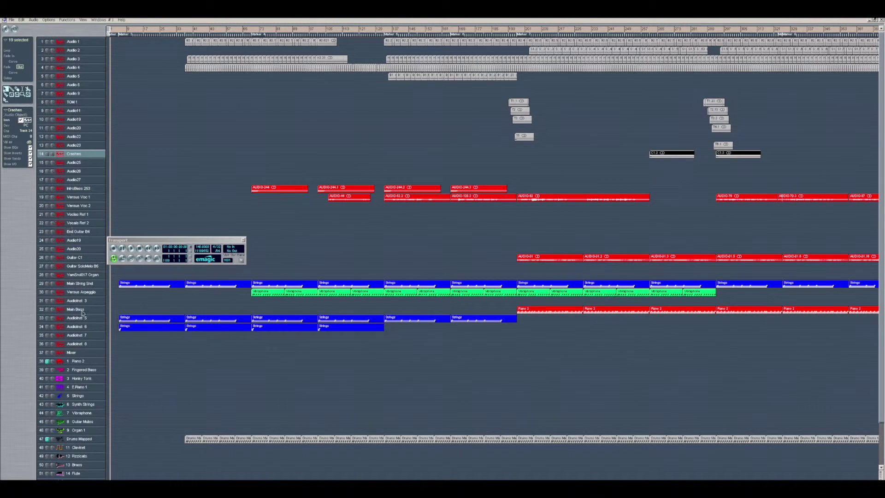
Step: Open Logic 5.5's Mixer window from the Mixer track (track 37) in the Arrange list
double_click(74, 353)
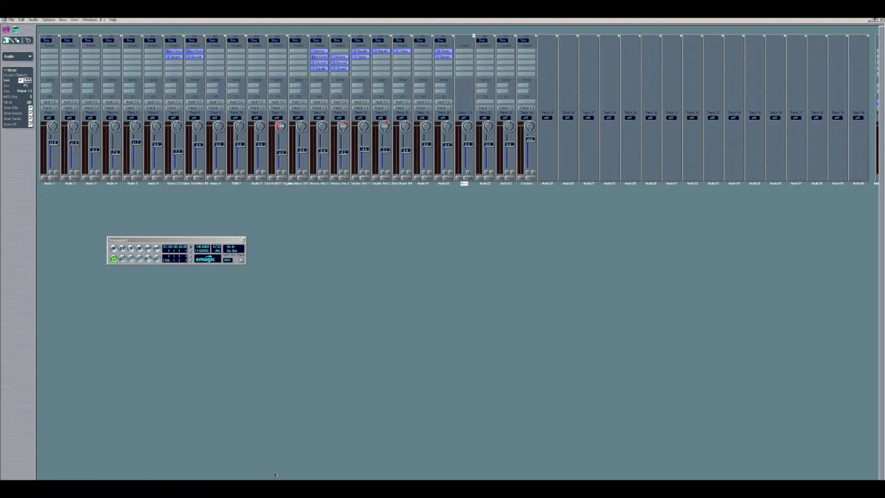
scroll(416, 375, "right", 15)
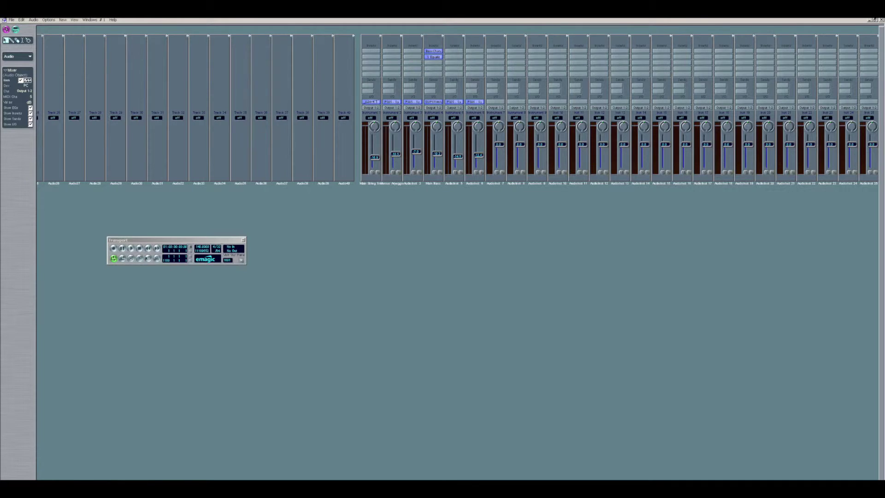
scroll(458, 110, "left", 10)
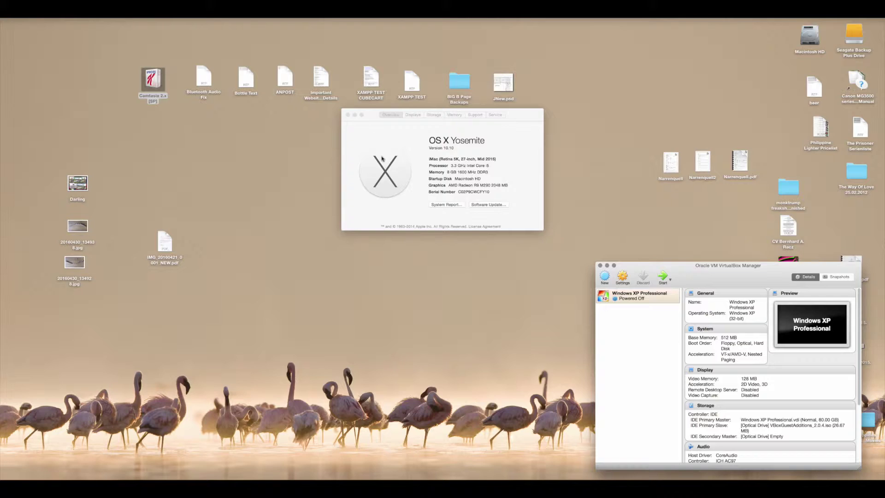
Step: Close About This Mac and VirtualBox Manager, then launch Logic Pro X from Launchpad
left_click(348, 115)
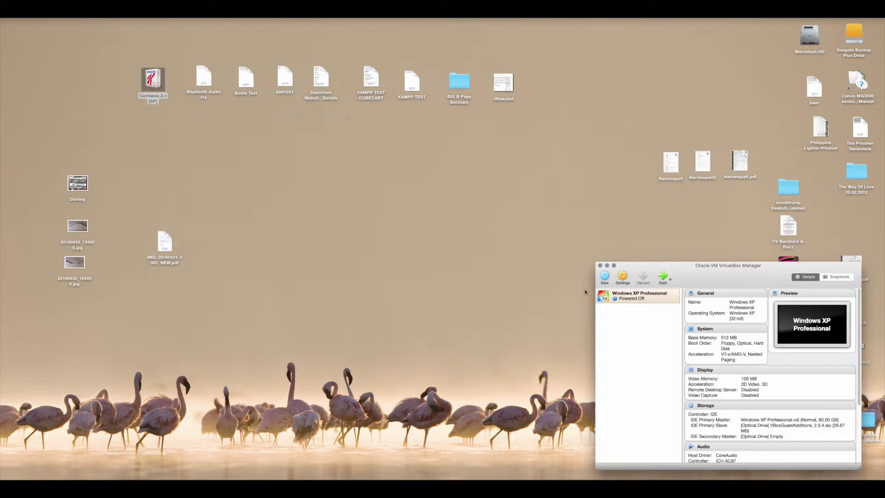
left_click(600, 265)
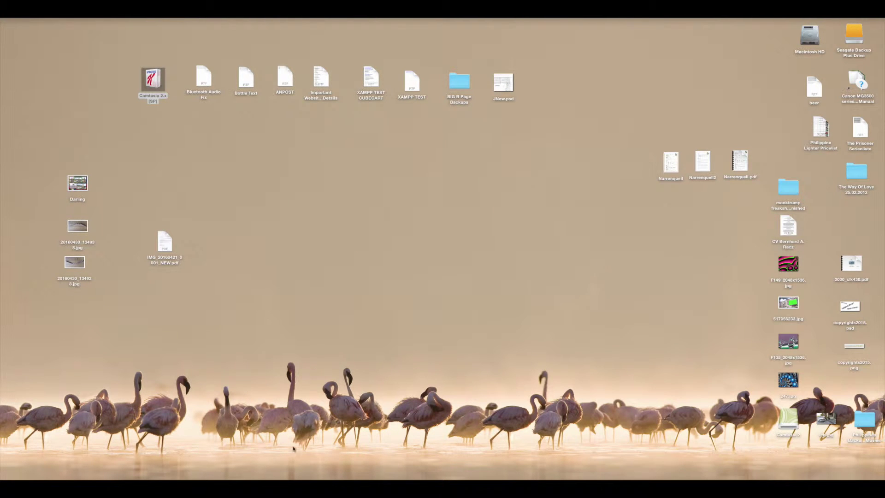
left_click(170, 475)
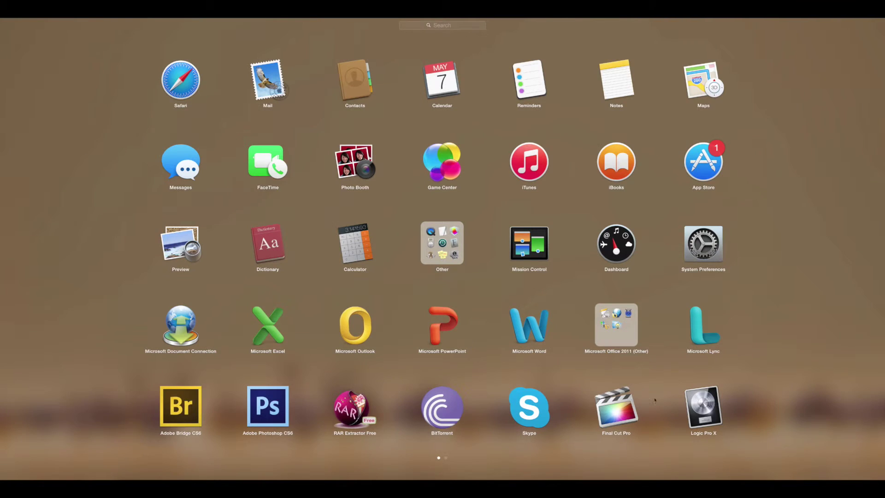
left_click(701, 405)
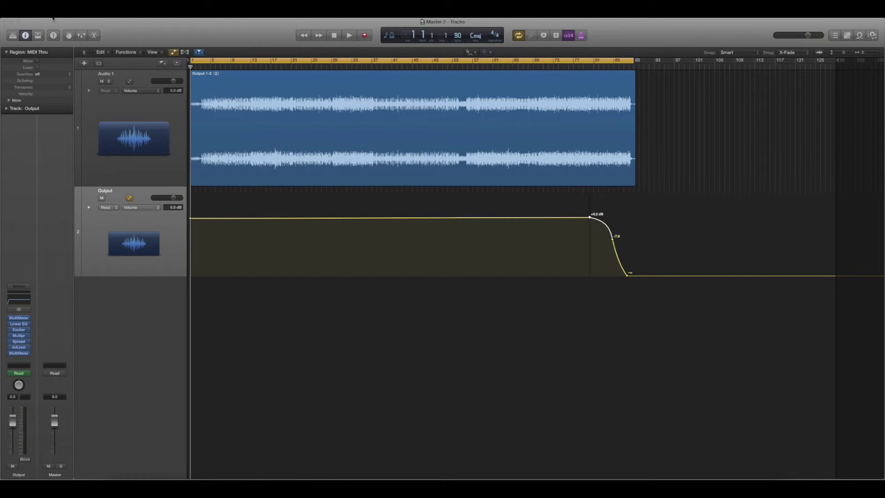
left_click(53, 19)
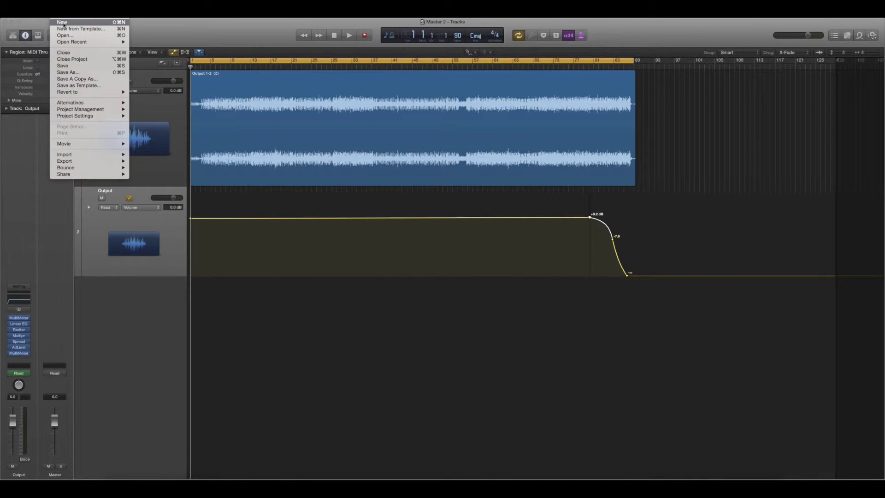
Step: Open Visit Our Planet.LSO from Music > ALL MASTER BACKUPS > Master 52 > Visit Our Planet on the backup drive
left_click(39, 44)
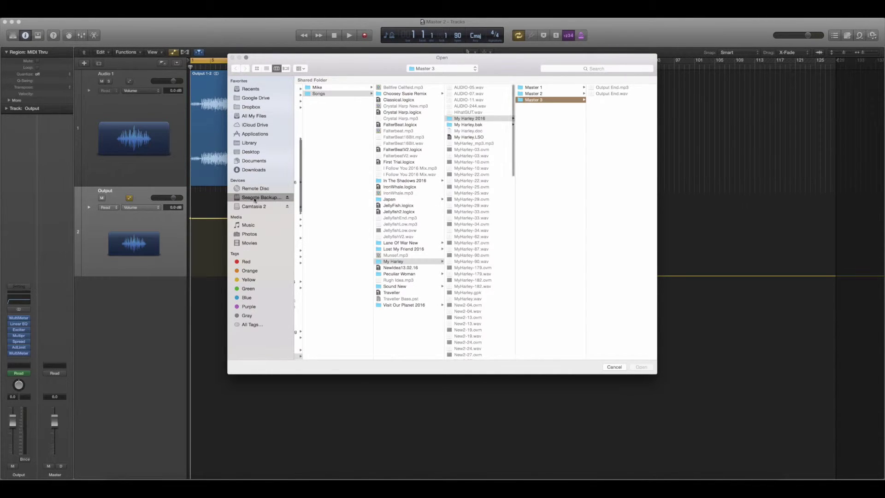
scroll(318, 254, "down", 10)
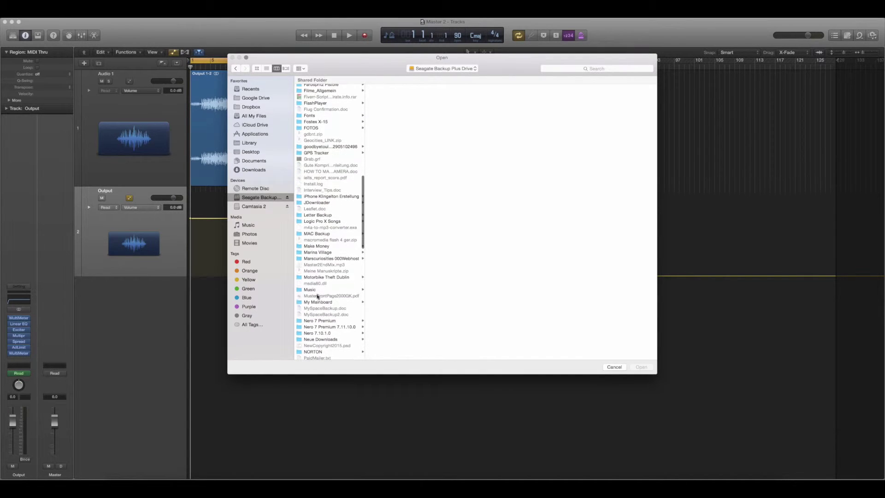
left_click(312, 291)
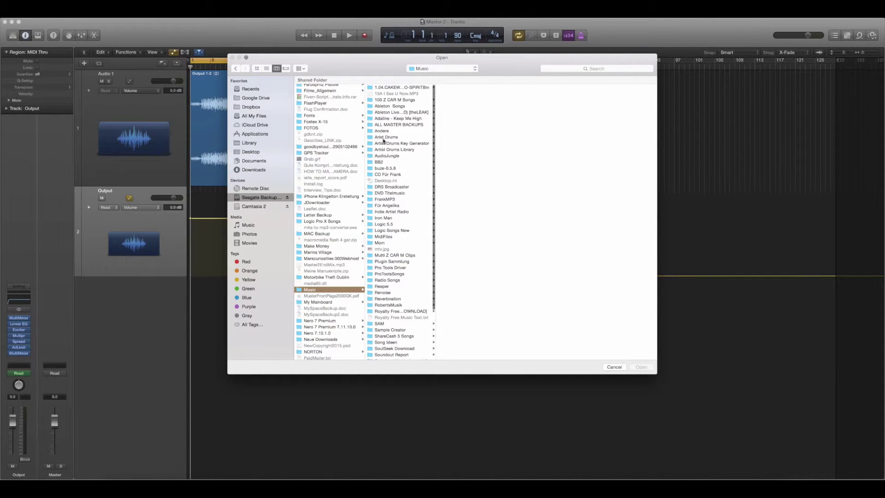
left_click(381, 125)
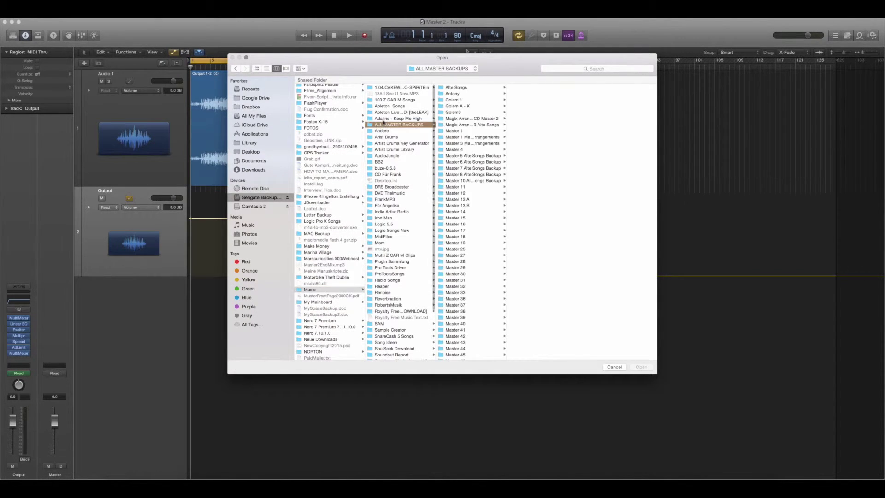
scroll(468, 249, "down", 5)
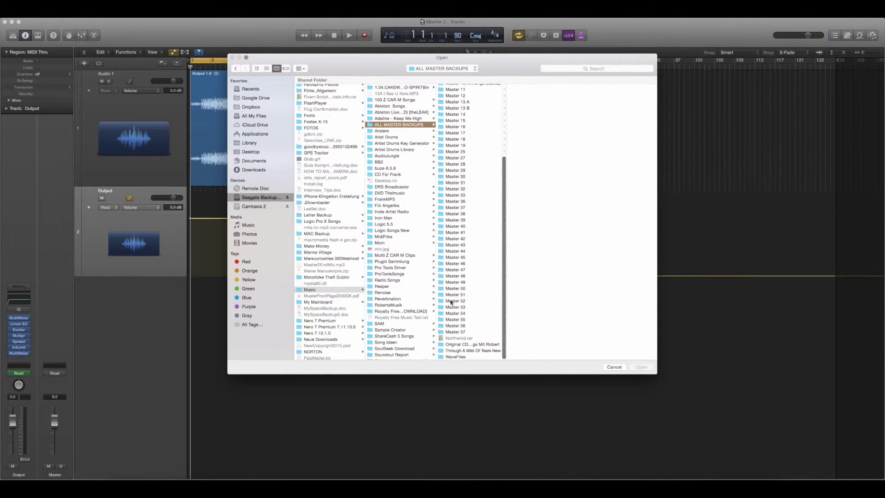
left_click(454, 301)
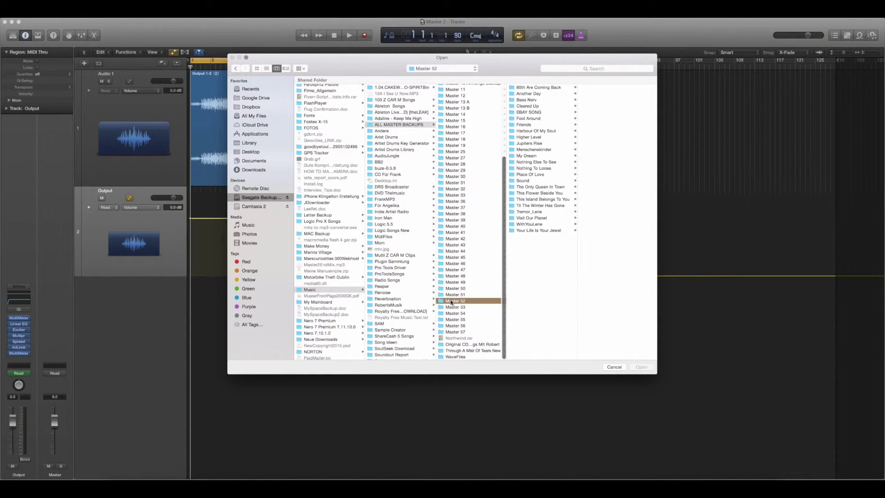
left_click(523, 219)
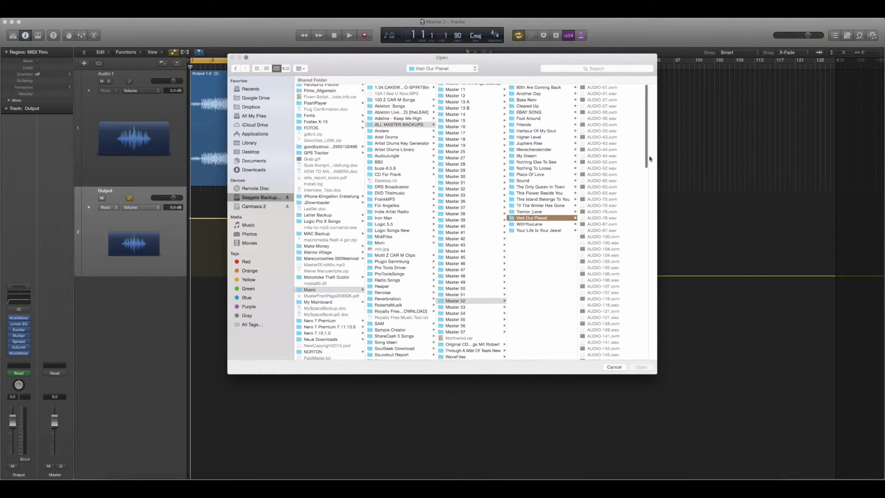
left_click_drag(647, 155, 646, 226)
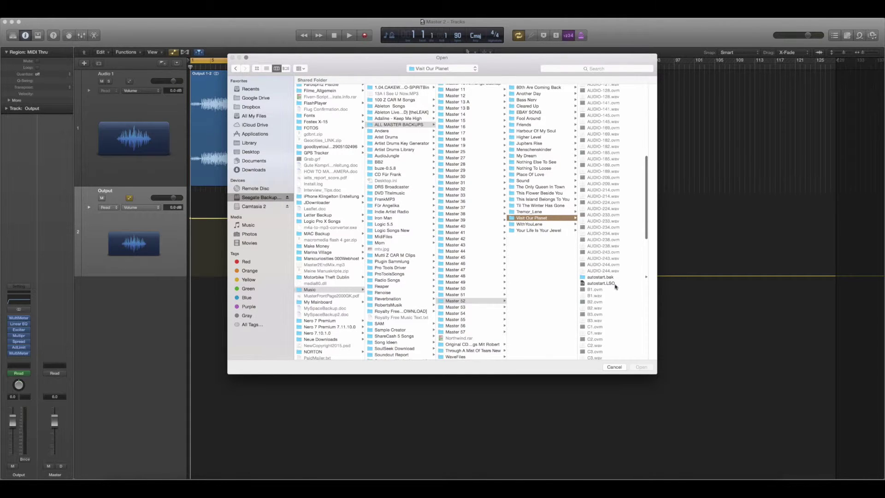
left_click_drag(647, 221, 653, 345)
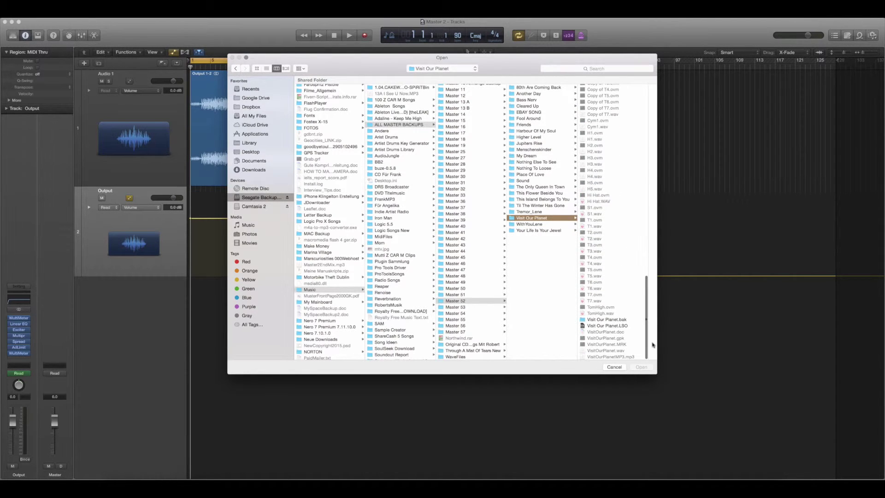
left_click(599, 327)
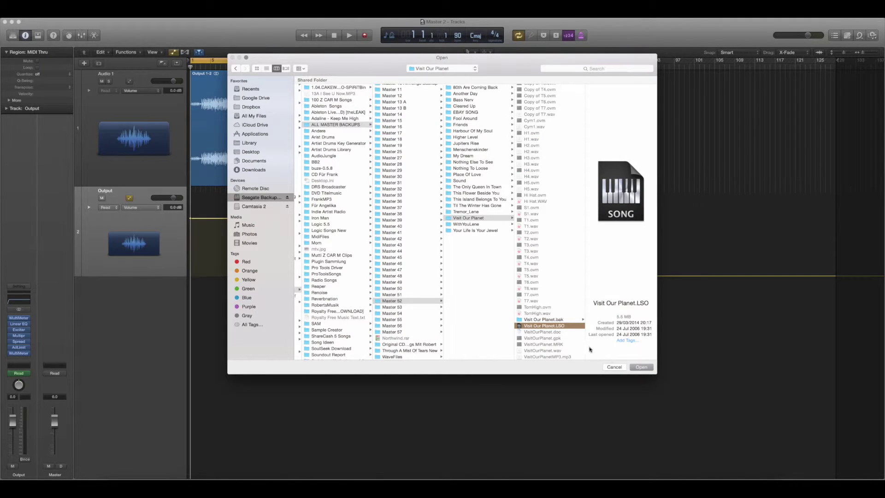
left_click(641, 367)
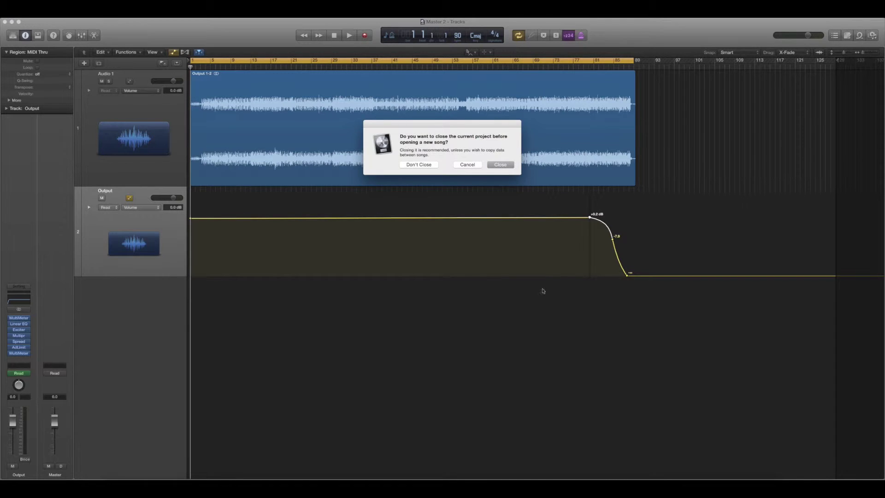
Step: Close the current project, skip all missing audio files like AUDIO-01.wav, and dismiss the plug-ins warning
left_click(489, 167)
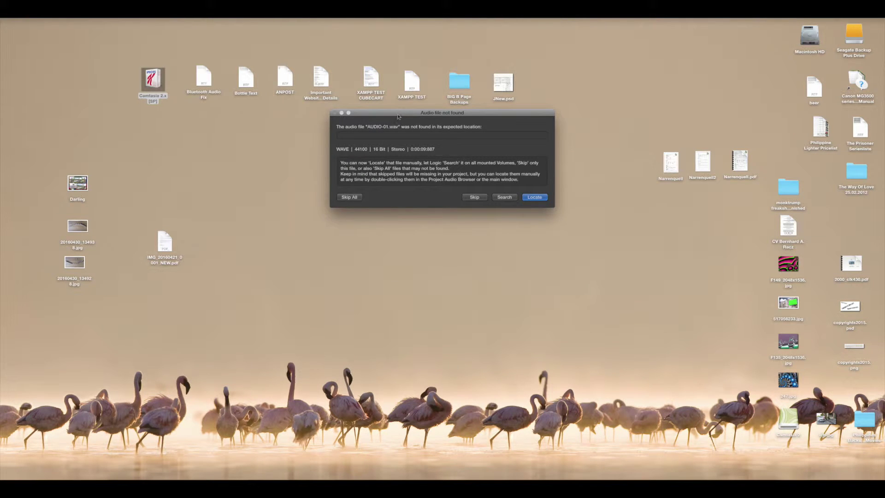
left_click(474, 198)
left_click(344, 198)
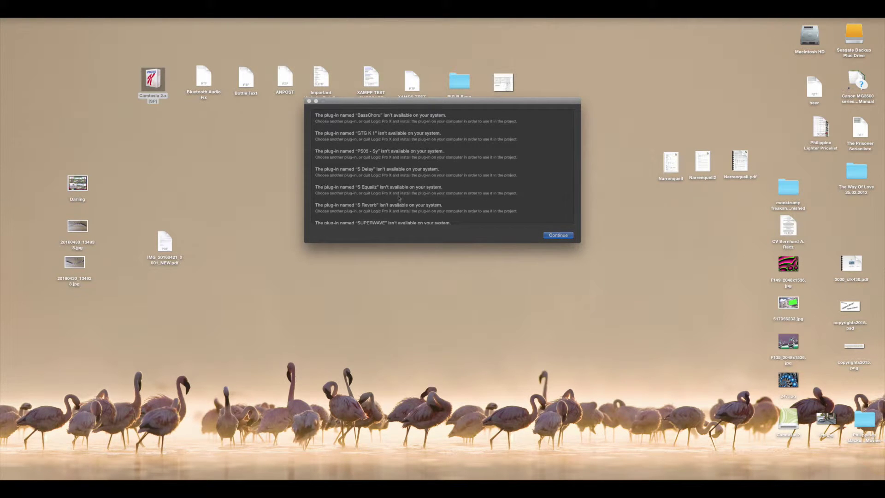
left_click(559, 236)
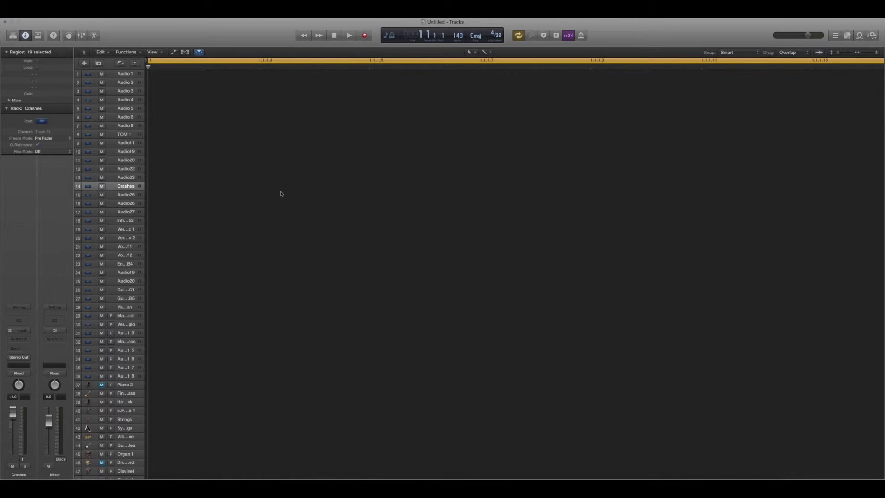
Step: Zoom out horizontally, select the Vibraphone and Strings regions on tracks 30 and 29, then enlarge track lanes
scroll(387, 185, "up", 1)
left_click_drag(877, 54, 861, 55)
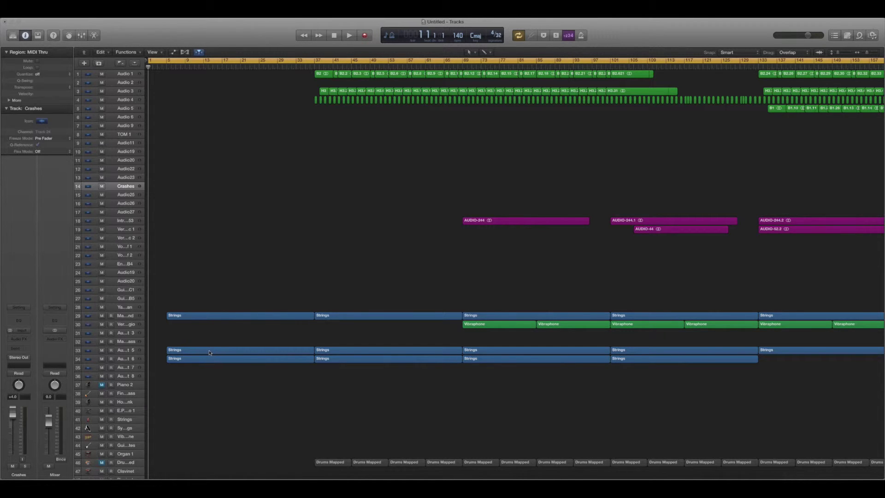
left_click(465, 325)
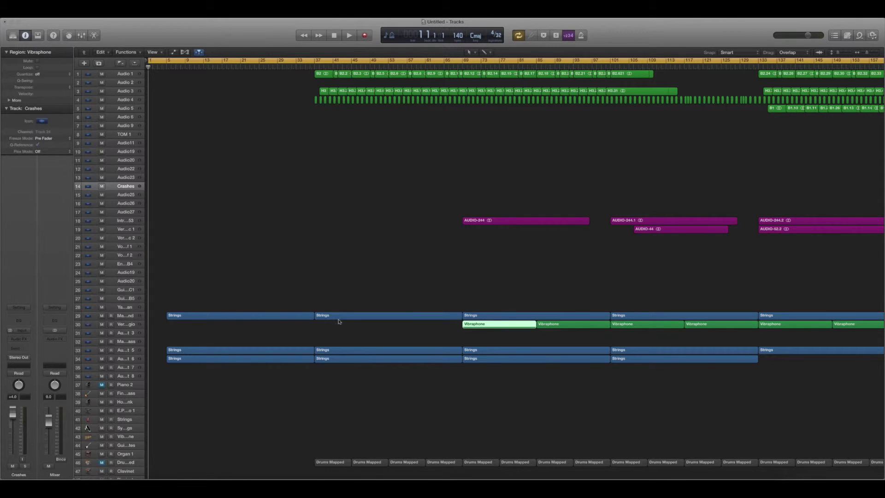
left_click(353, 315)
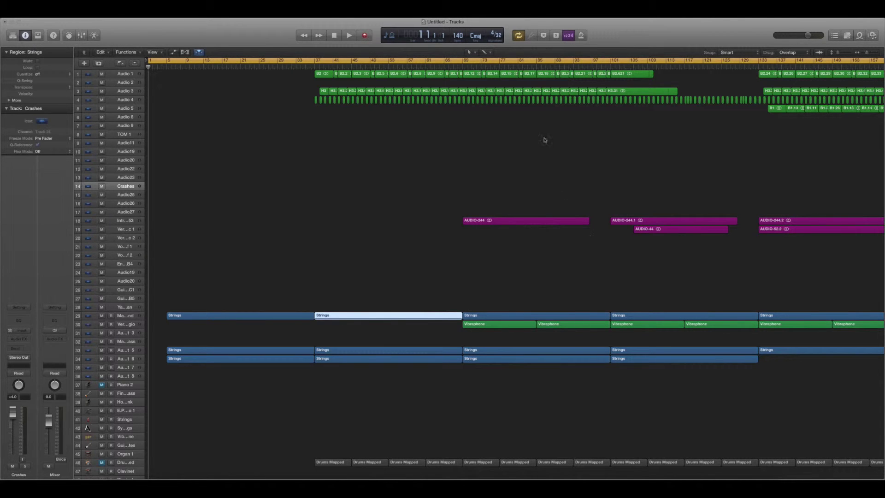
left_click_drag(839, 54, 865, 54)
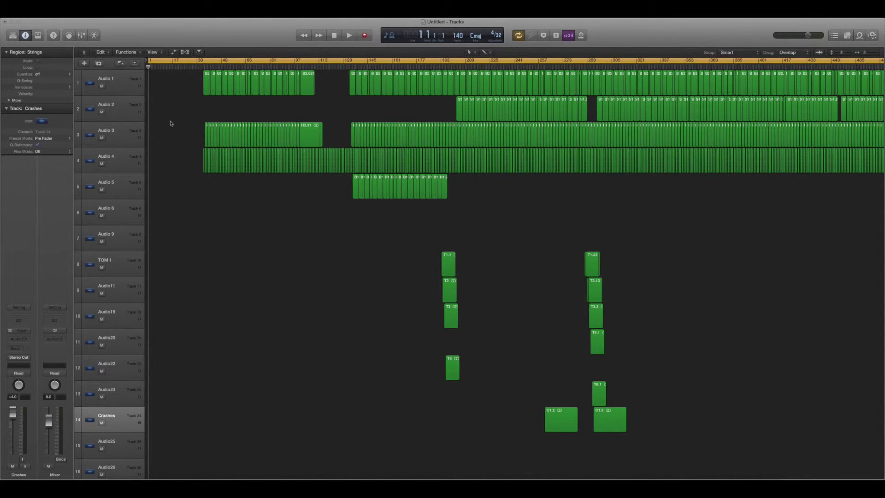
Step: Start song playback and scroll down to the IntroBass 253 track
key("space")
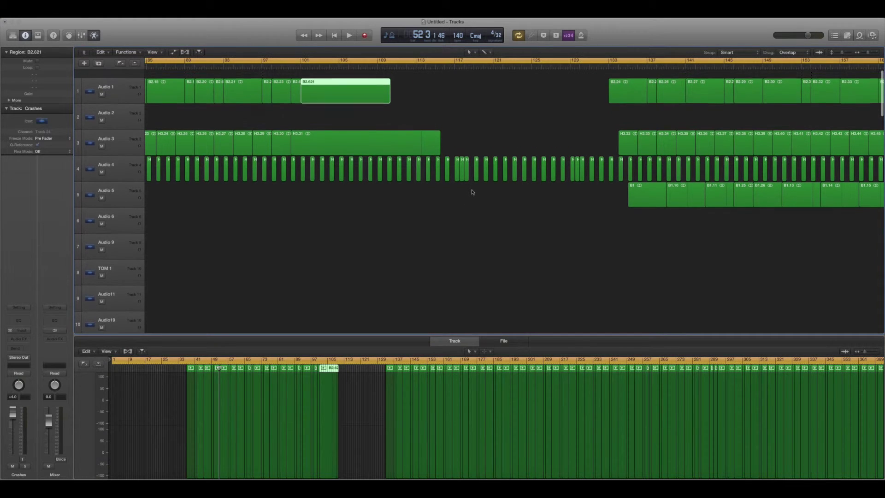
scroll(473, 192, "down", 1)
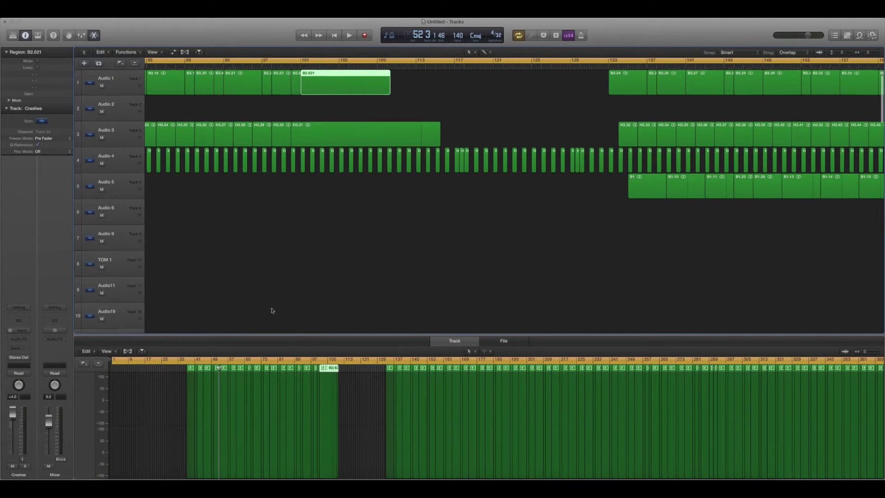
scroll(273, 311, "down", 5)
scroll(272, 310, "down", 2)
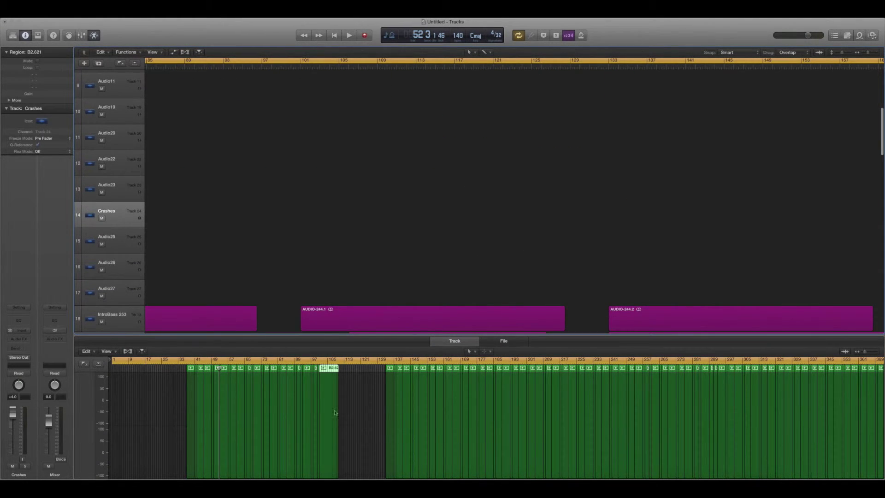
Step: Select the first AUDIO-244 region to view it in the bottom editor, then deselect it
left_click(168, 320)
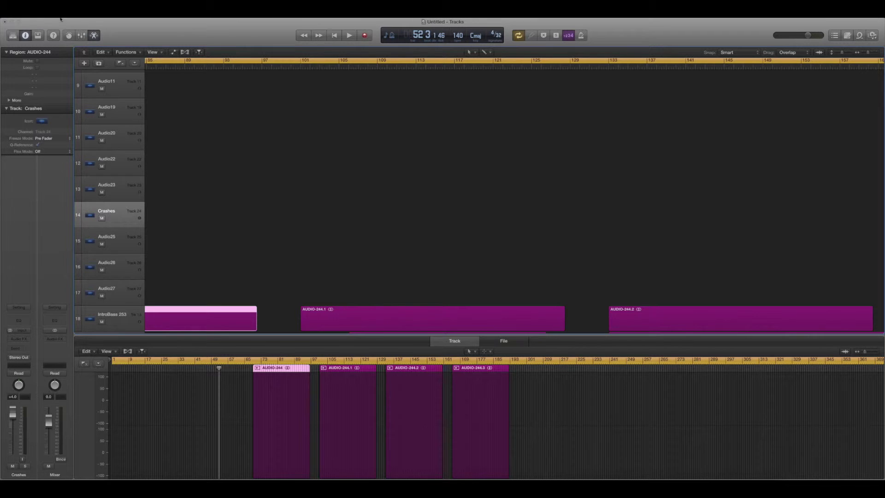
left_click(412, 212)
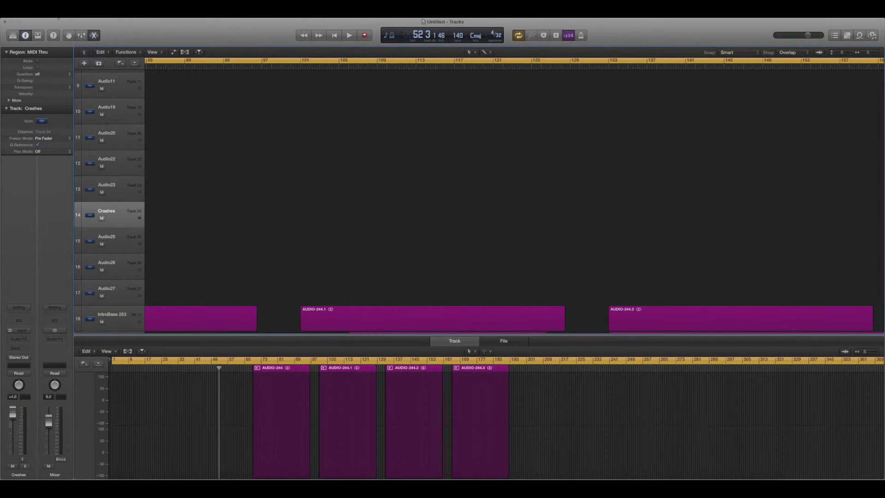
left_click(58, 18)
mouse_move(41, 19)
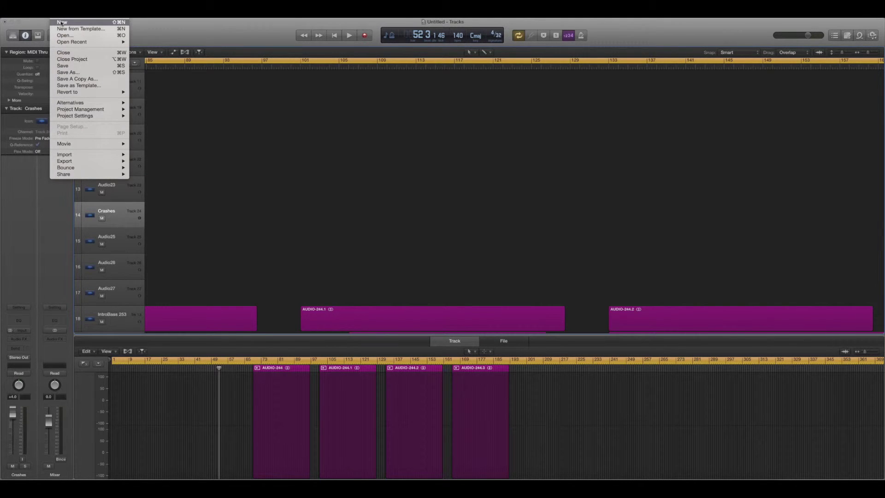
Step: Close the untitled imported project without saving and reopen the recent project from the Dock
left_click(67, 55)
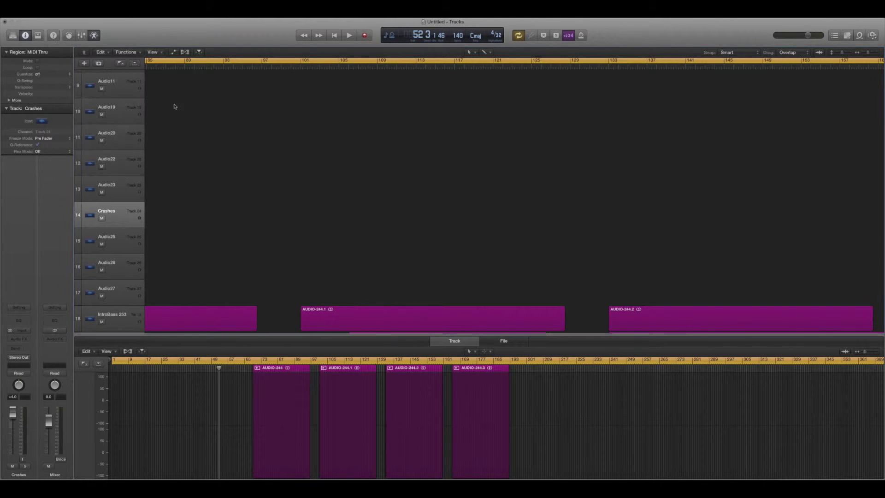
left_click(428, 164)
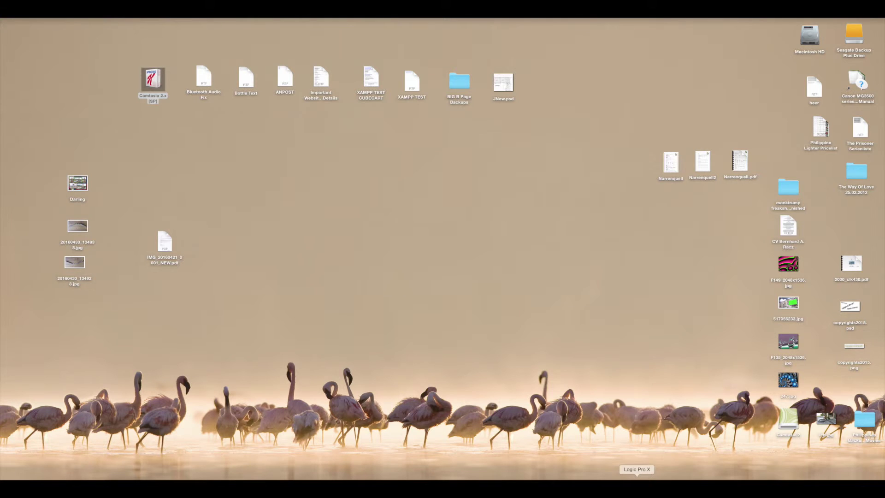
right_click(637, 479)
left_click(251, 217)
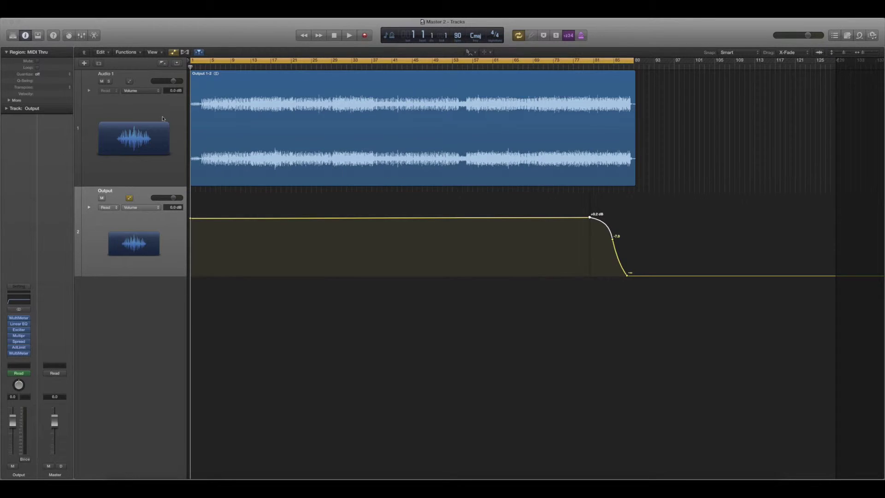
Step: Bring up the Open dialog to browse for a song in the Visit Our Planet folder
left_click(57, 13)
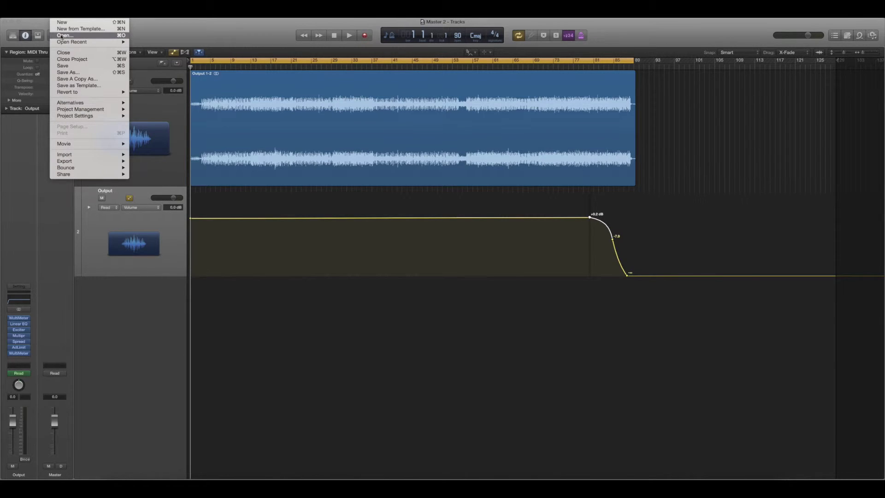
mouse_move(69, 42)
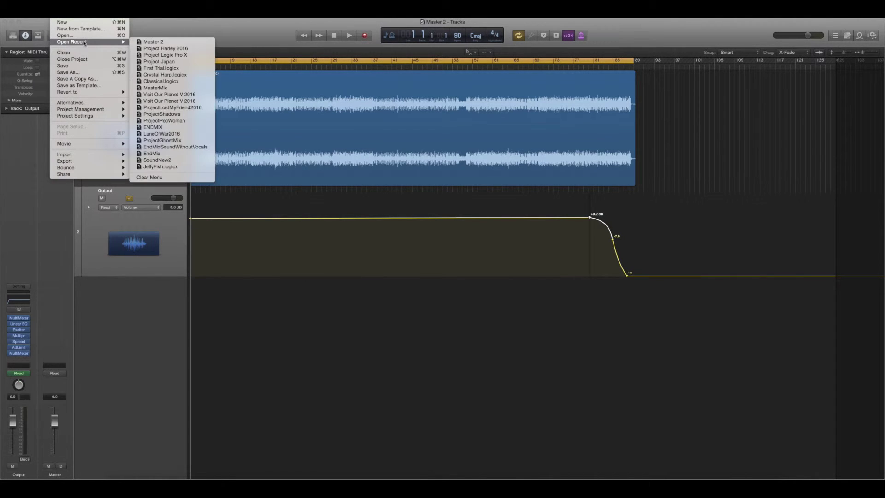
left_click(152, 49)
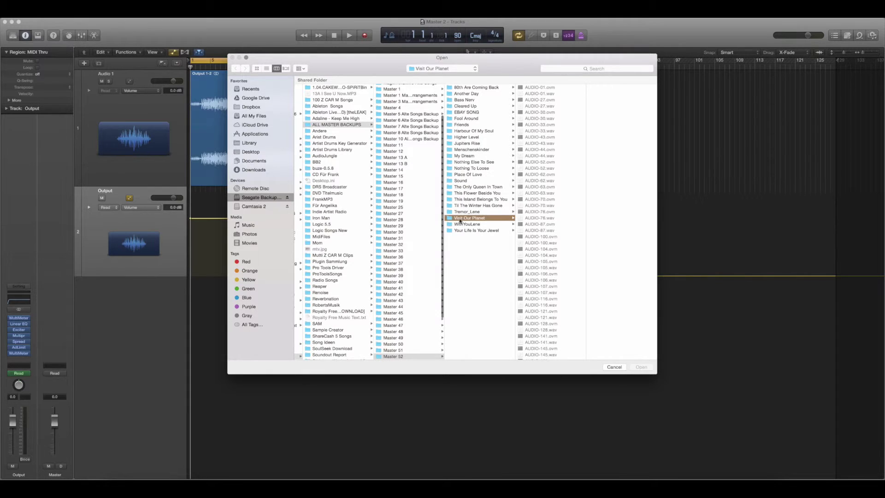
Step: Open the old song Visit Our Planet.LSO, closing the current Master 2 project when prompted
scroll(540, 260, "down", 15)
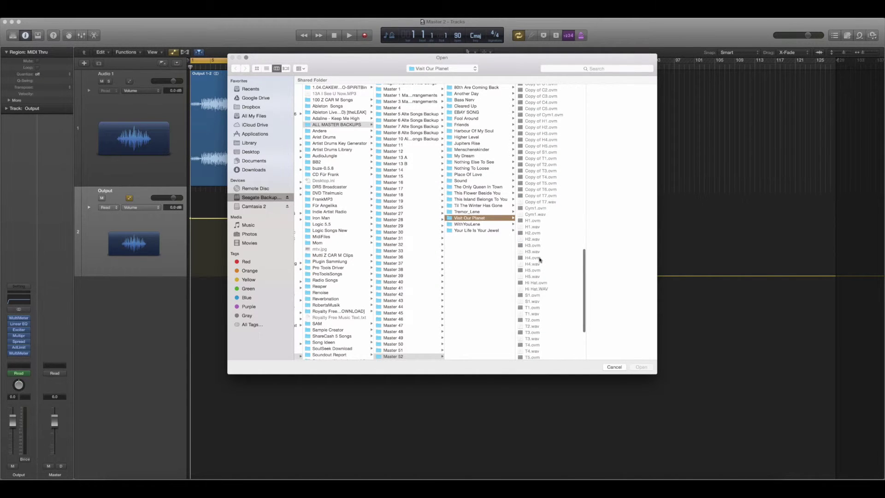
scroll(544, 251, "up", 10)
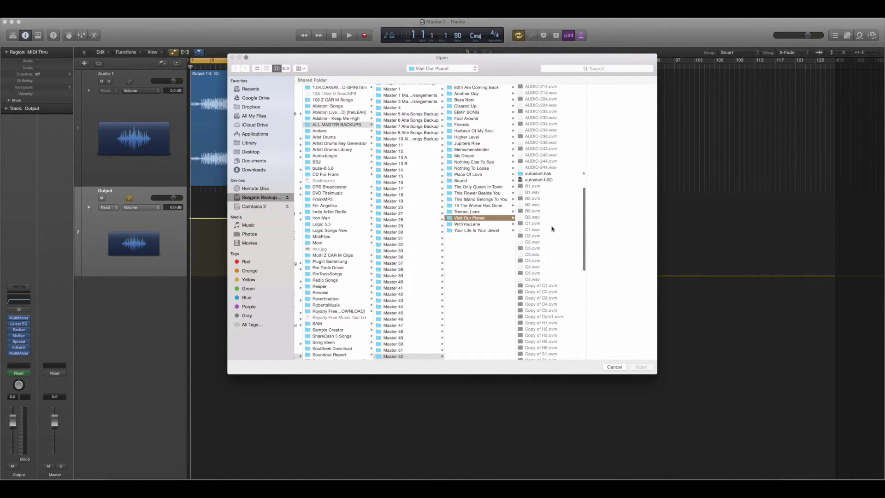
scroll(551, 228, "up", 2)
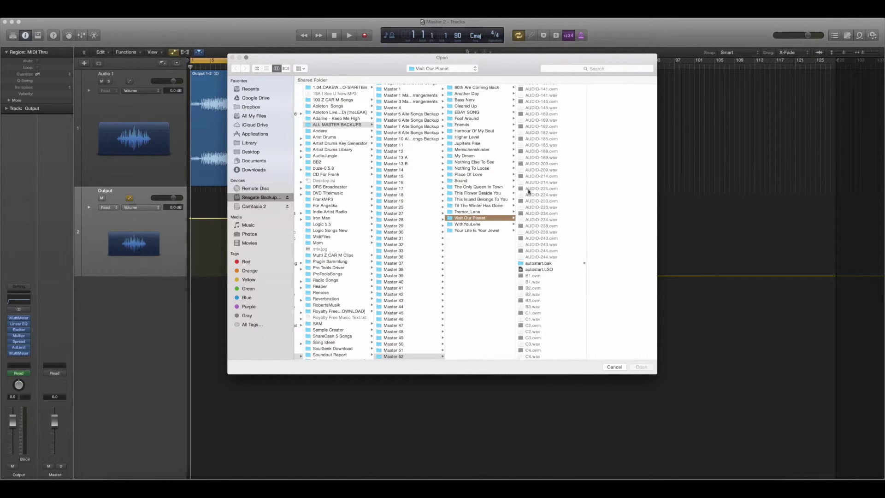
scroll(535, 191, "down", 15)
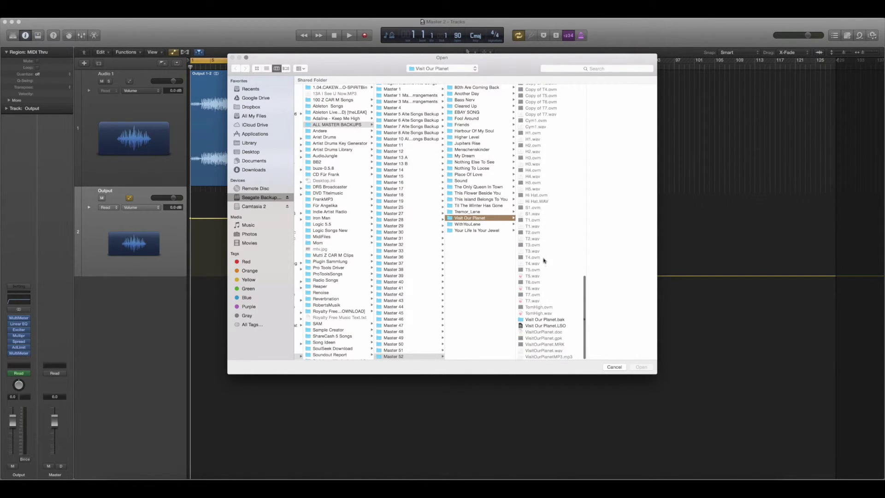
left_click(545, 326)
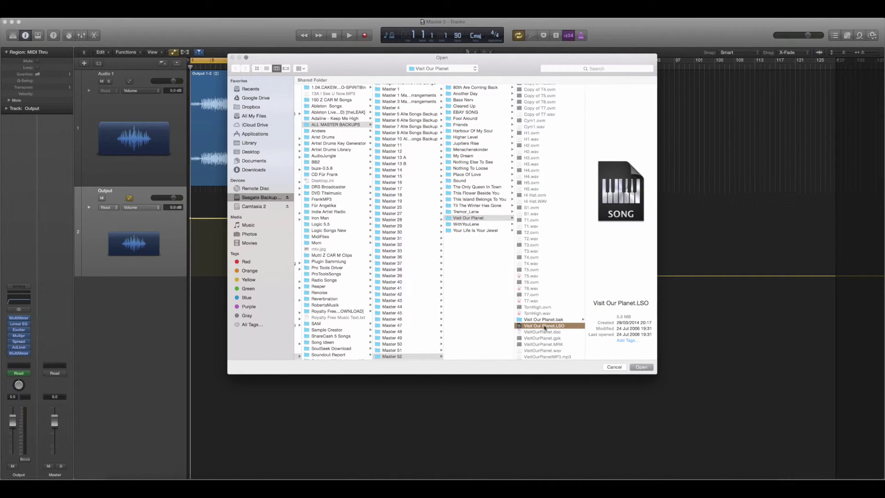
left_click(640, 369)
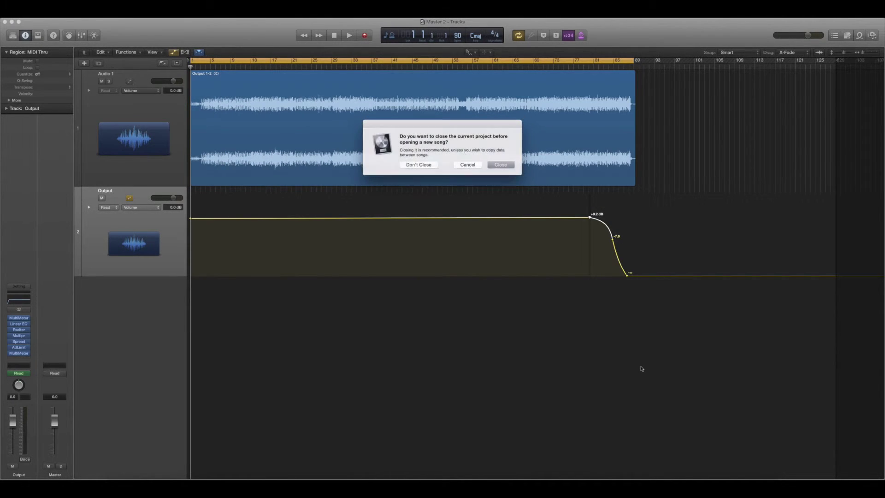
left_click(501, 166)
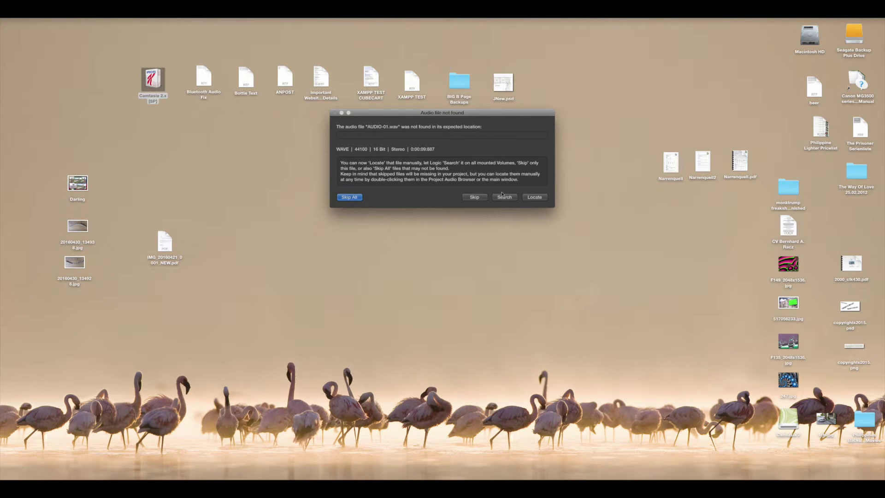
Step: Choose to locate AUDIO-01.wav manually and browse the Seagate Backup Plus Drive to its Music folder
left_click(530, 198)
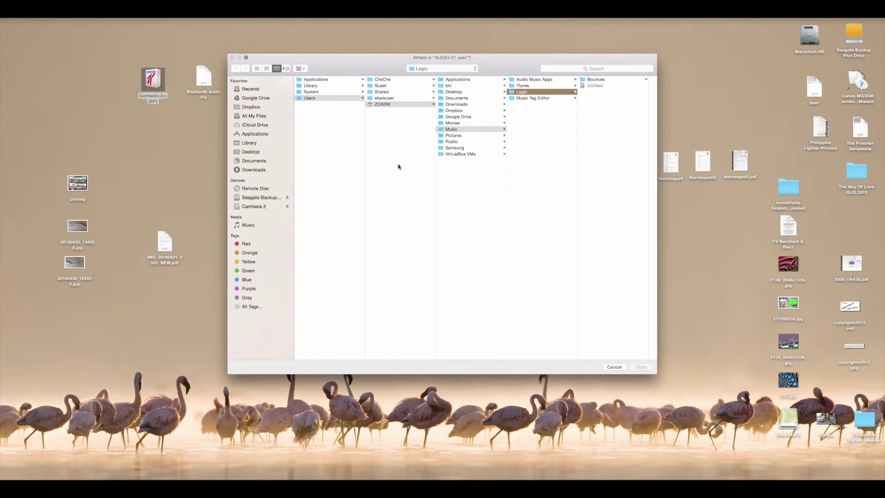
left_click(257, 200)
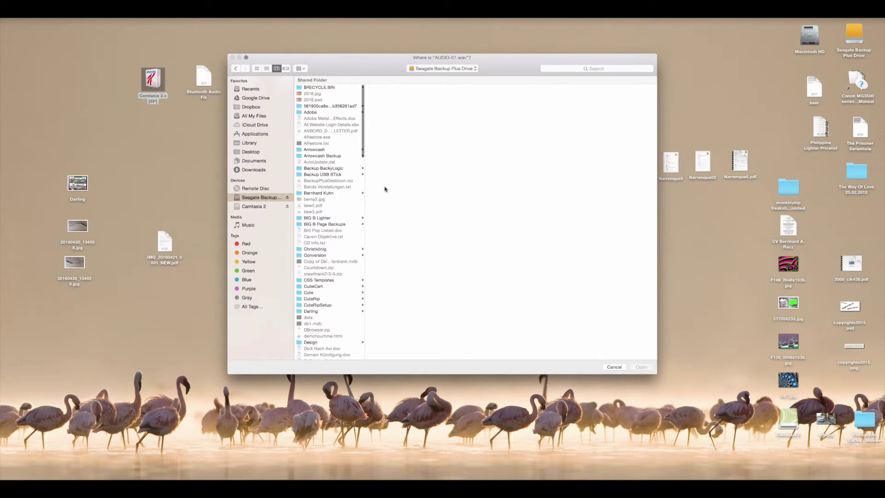
scroll(328, 226, "down", 5)
scroll(327, 227, "down", 1)
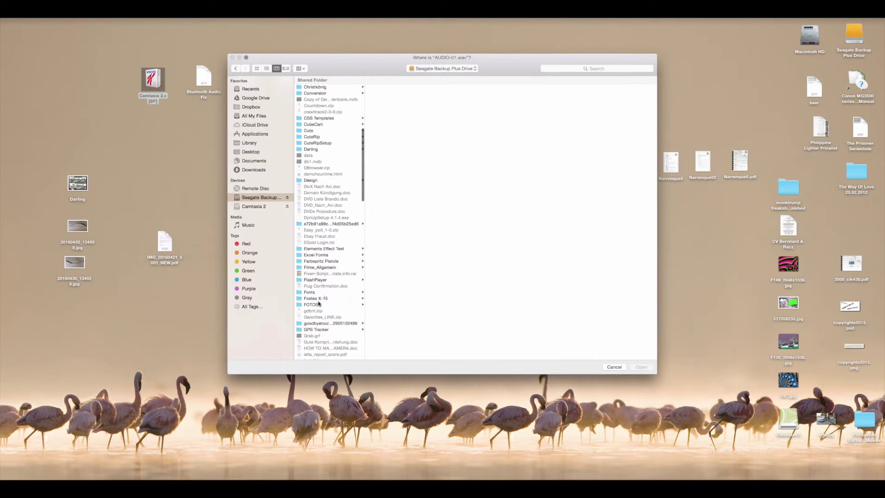
left_click(312, 304)
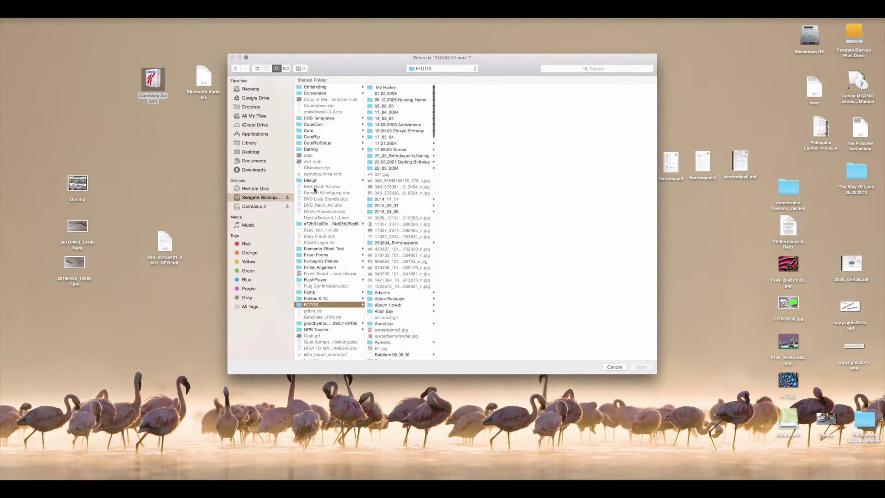
scroll(314, 241, "down", 6)
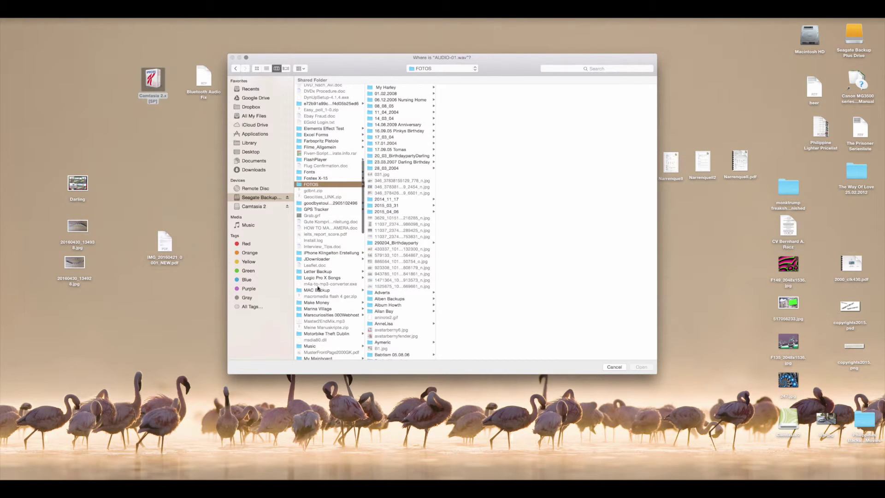
scroll(317, 309, "down", 3)
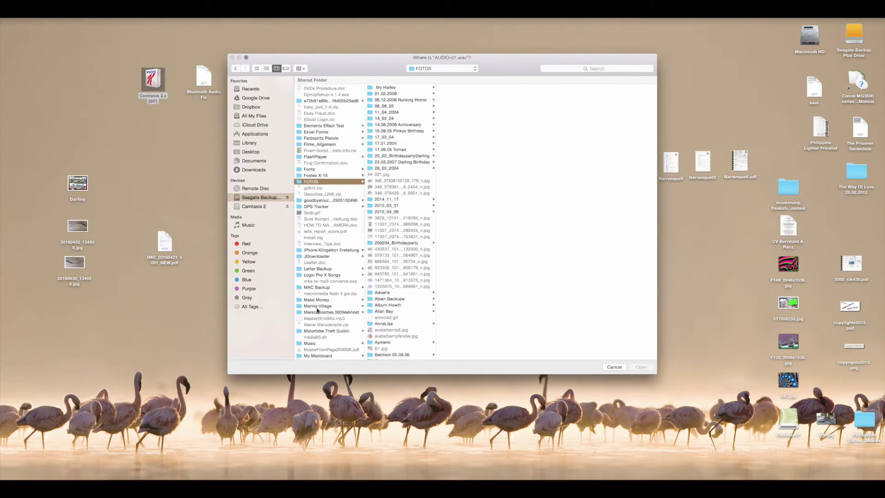
left_click(311, 296)
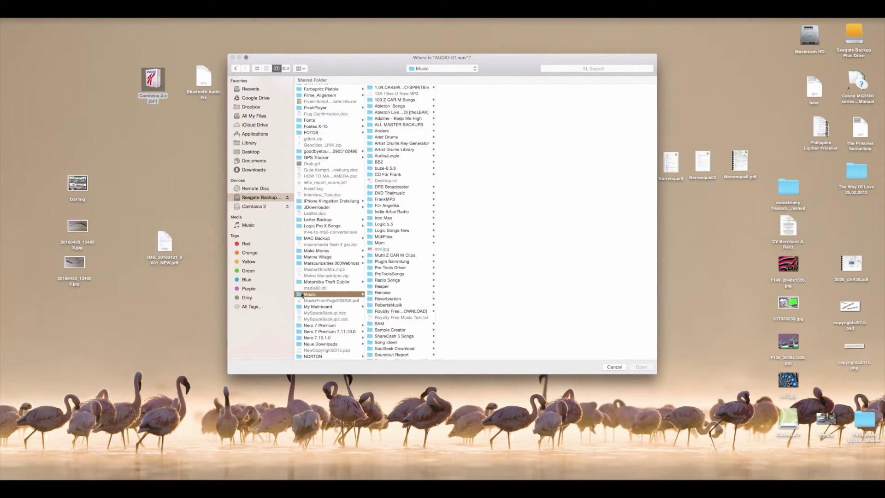
Step: Relink AUDIO-01.wav from ALL MASTER BACKUPS > Master 52 > Visit Our Planet, then dismiss the plug-ins warning
scroll(381, 207, "down", 1)
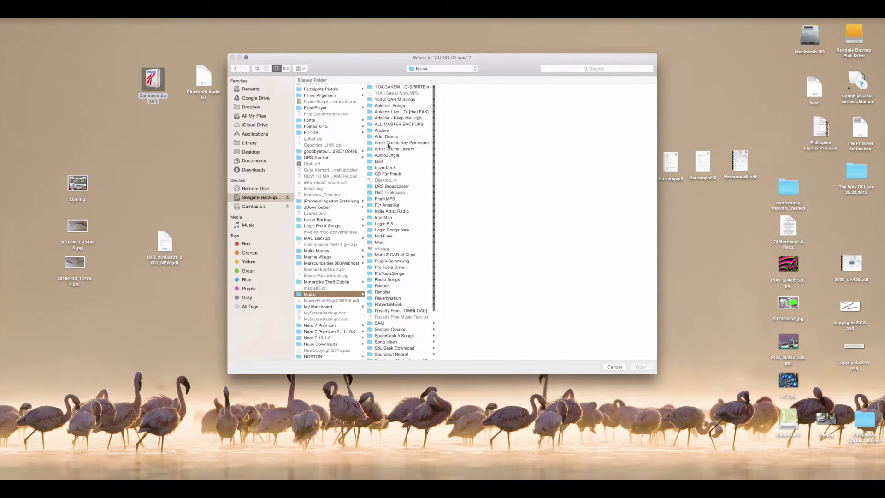
left_click(385, 124)
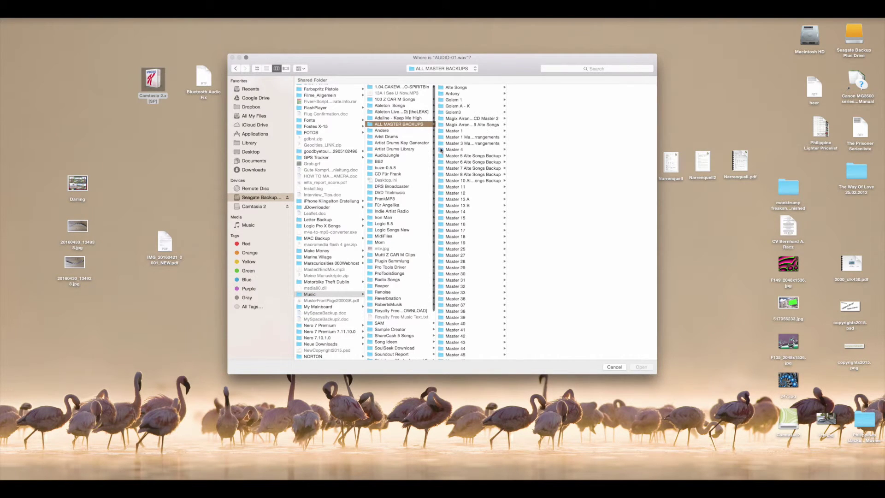
scroll(464, 194, "down", 5)
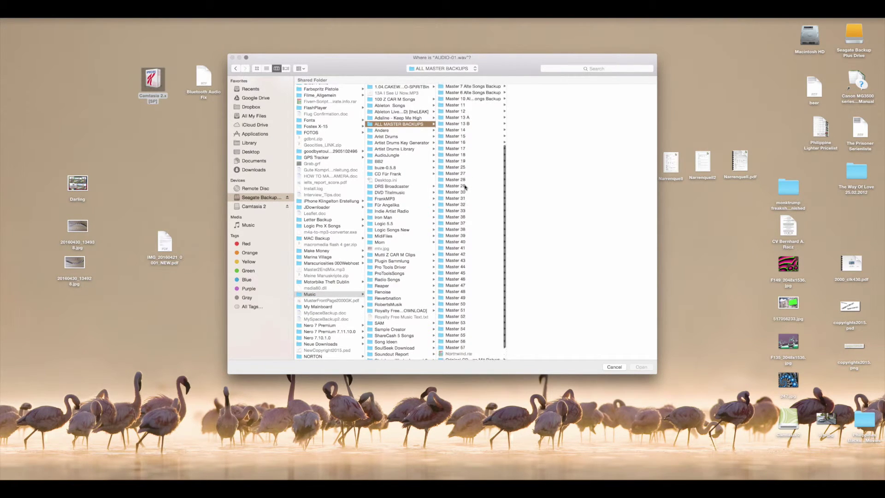
left_click(457, 301)
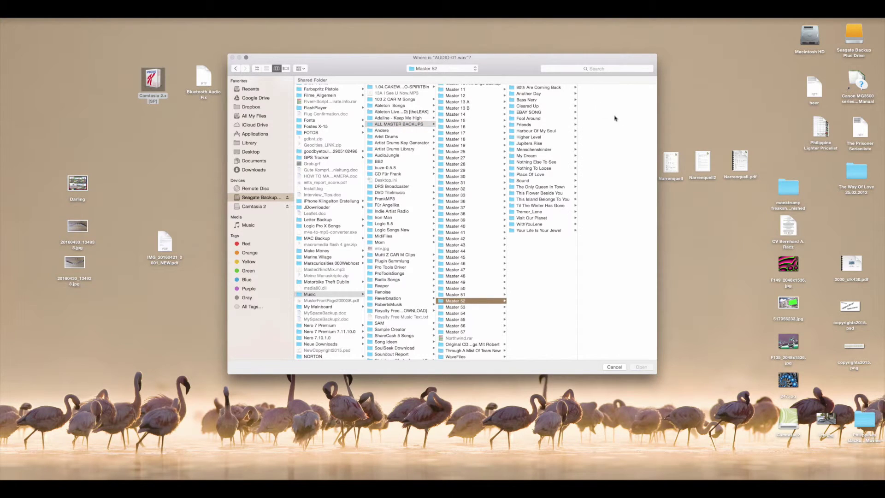
left_click(531, 218)
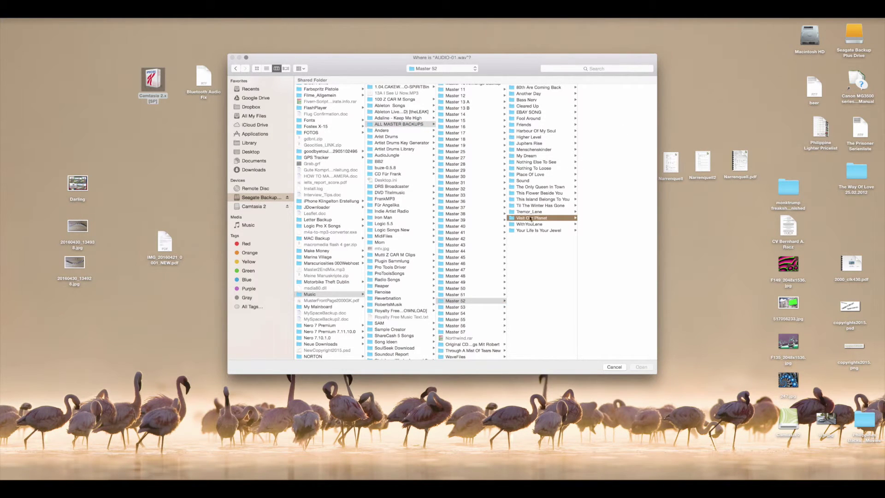
left_click(600, 93)
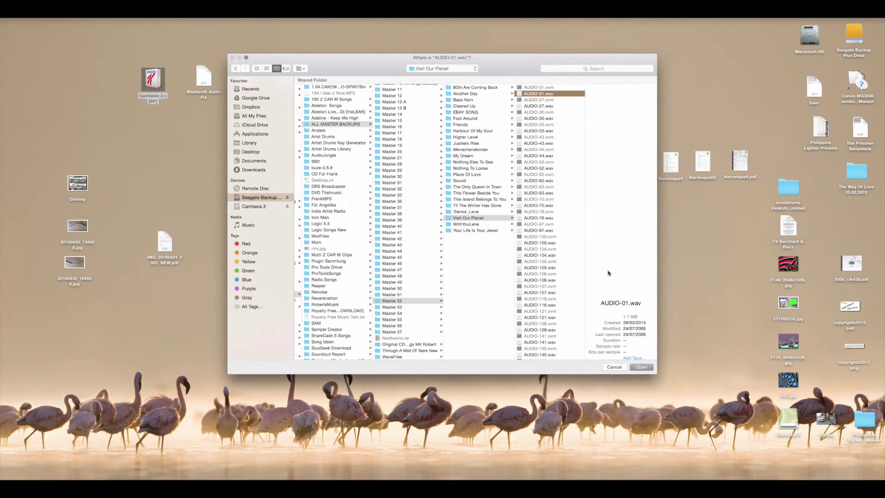
left_click(642, 367)
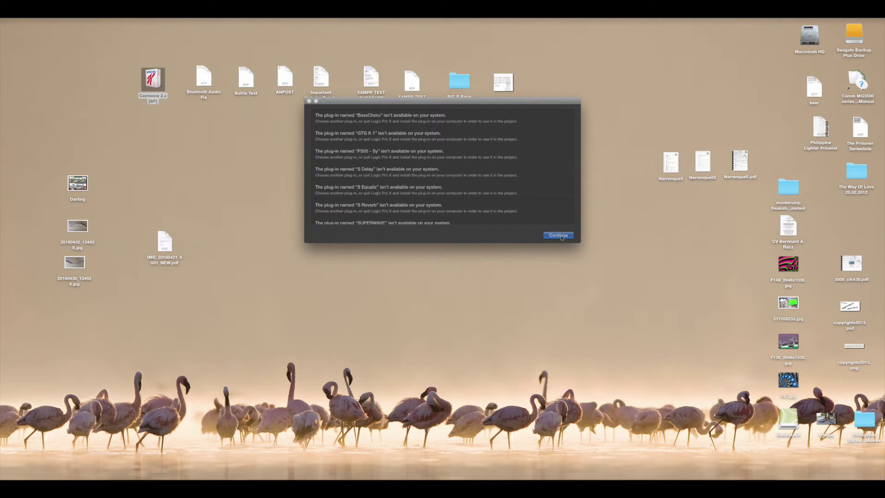
left_click(558, 235)
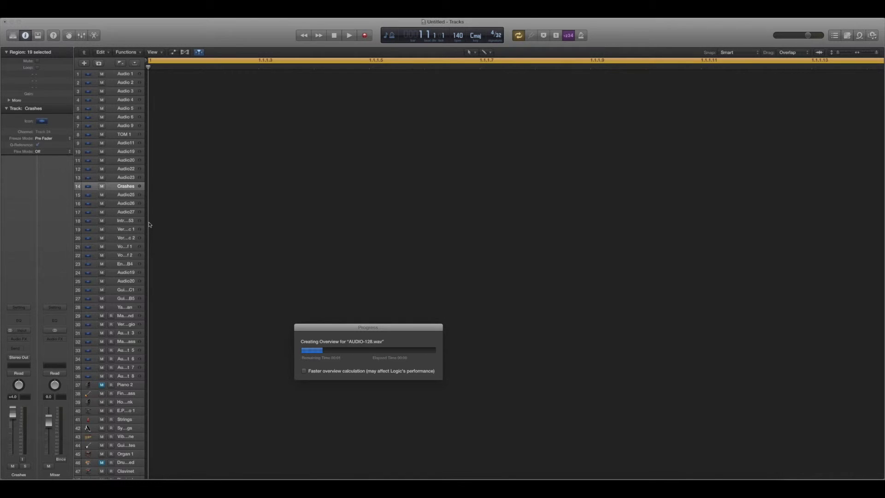
Step: After the overviews finish, drag the playhead slightly later in the ruler
left_click_drag(149, 225, 177, 226)
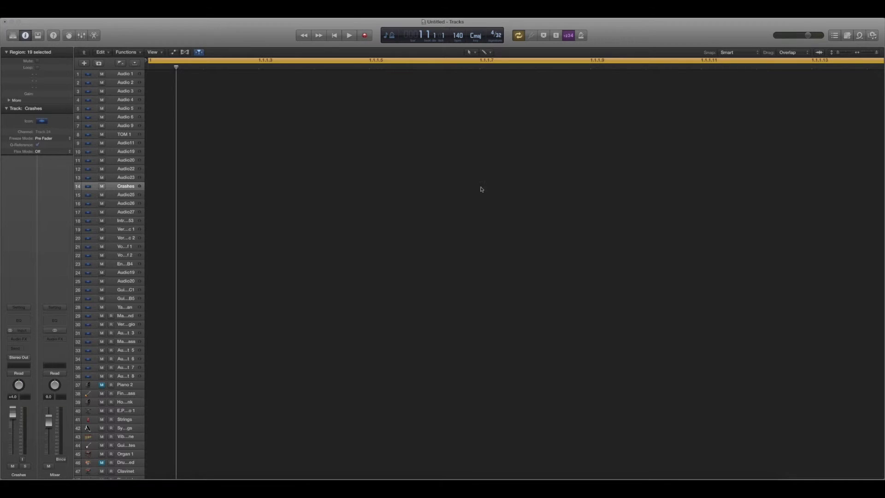
Step: Deselect all regions and zoom out horizontally to show the green audio regions up to bar 141
left_click(791, 90)
left_click_drag(878, 54, 843, 54)
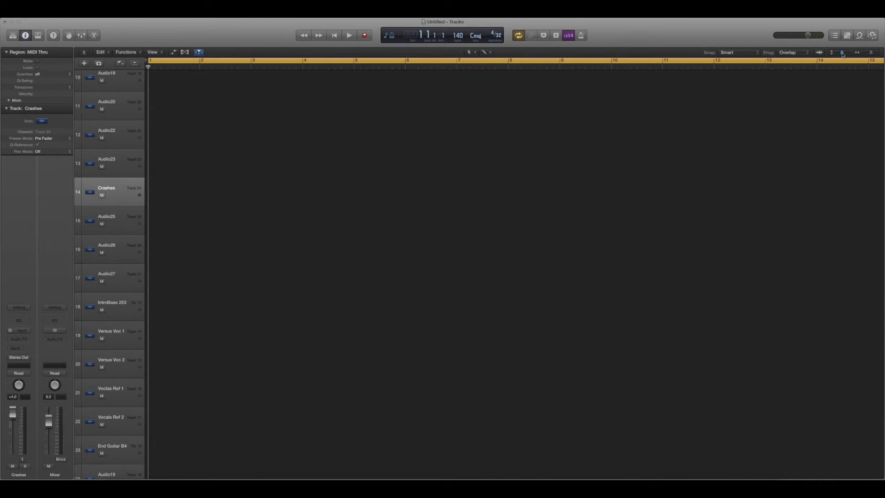
scroll(800, 116, "down", 1)
scroll(800, 117, "up", 10)
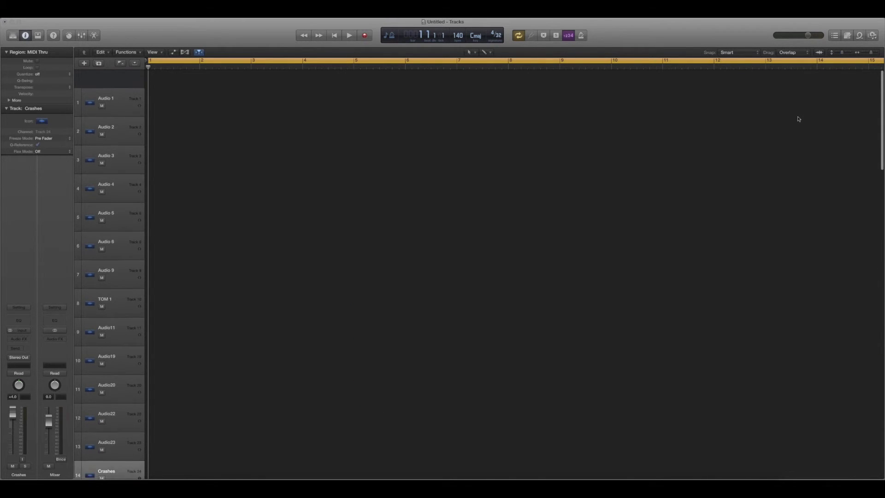
left_click_drag(871, 53, 868, 54)
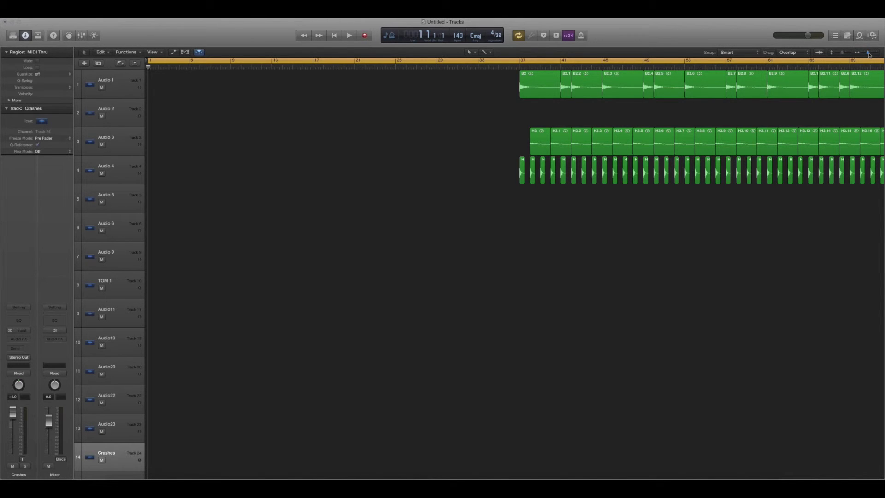
left_click_drag(869, 54, 867, 55)
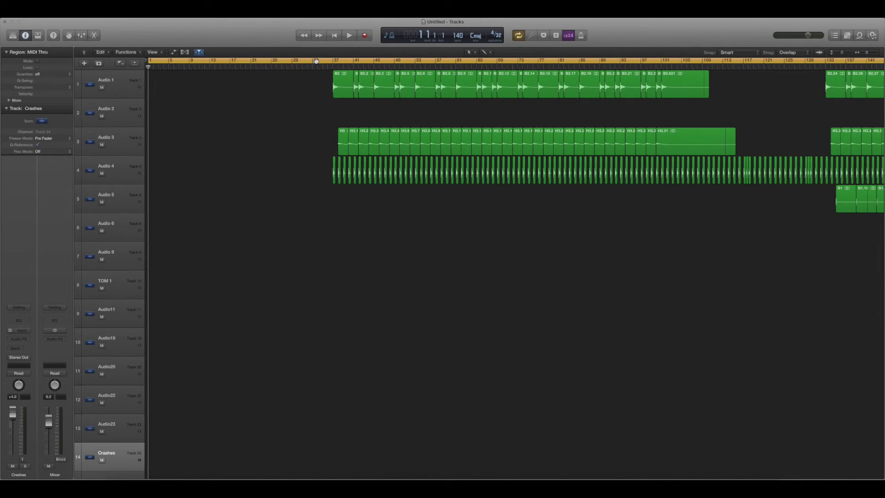
Step: Turn off cycle, put the playhead at bar 33 and lower the Mixer channel volume
left_click(317, 62)
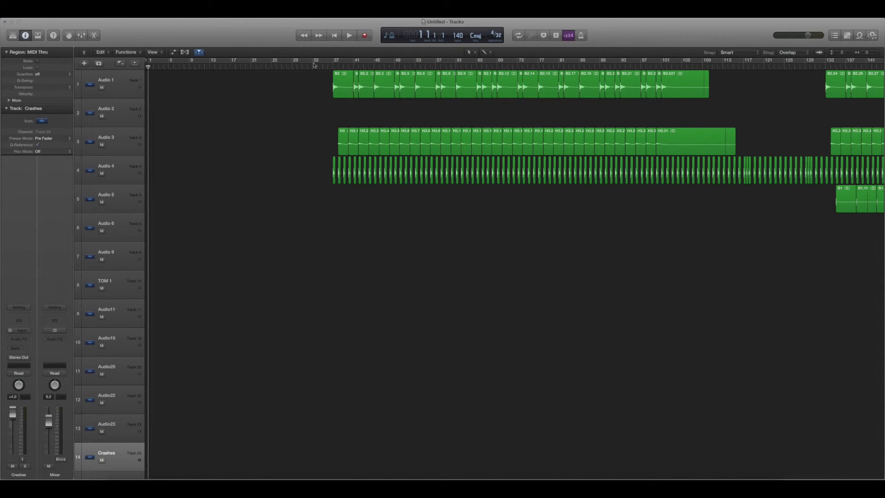
left_click(313, 67)
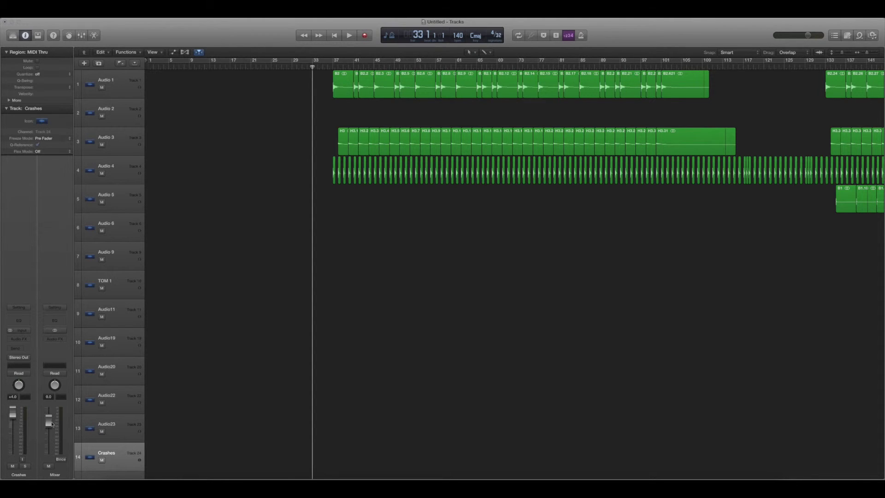
mouse_move(52, 425)
left_mouse_down()
mouse_move(52, 432)
mouse_move(14, 435)
mouse_move(49, 437)
left_mouse_up()
Step: Play the song from bar 33 to check the relinked audio, then zoom further out
key("space")
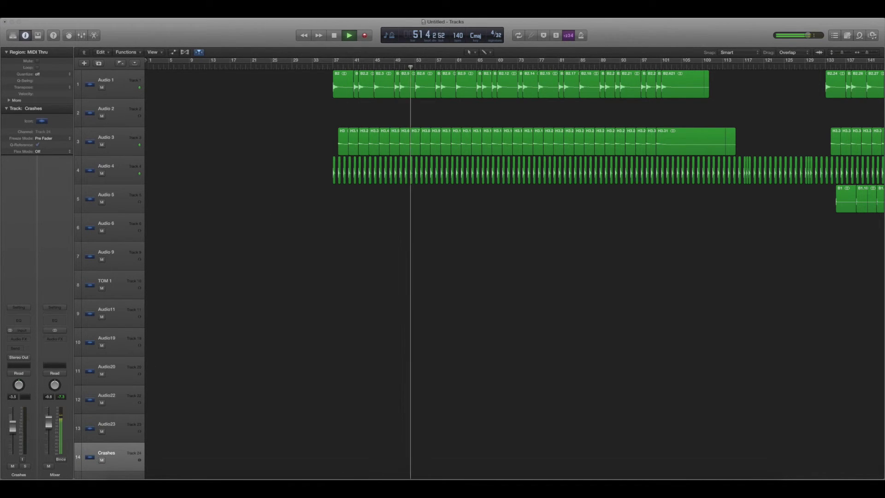
scroll(261, 309, "down", 8)
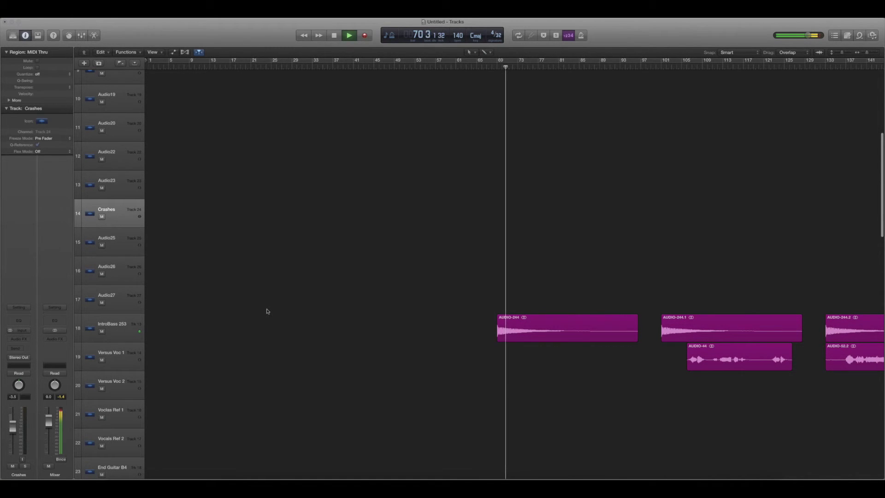
scroll(266, 317, "up", 8)
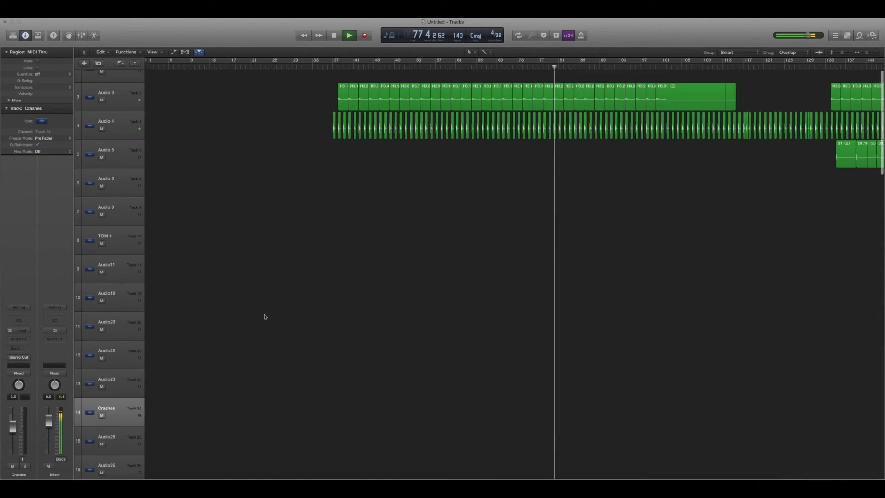
key("space")
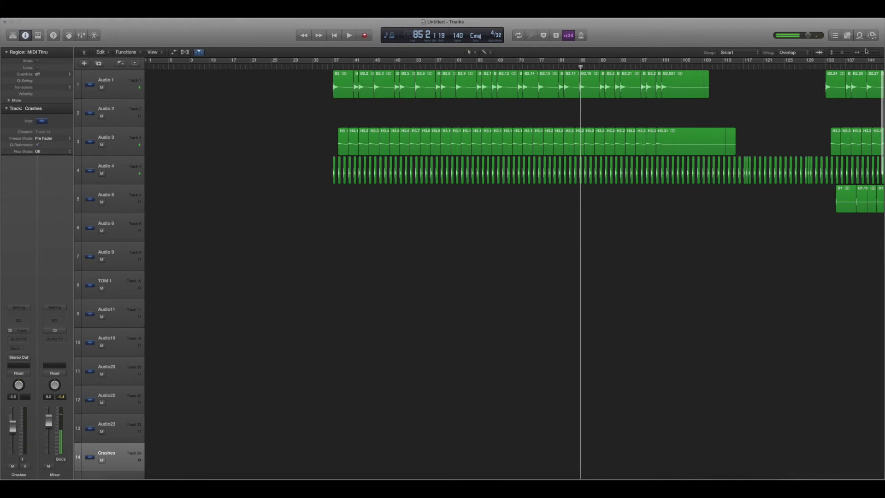
left_click_drag(869, 53, 866, 55)
key("super+Left")
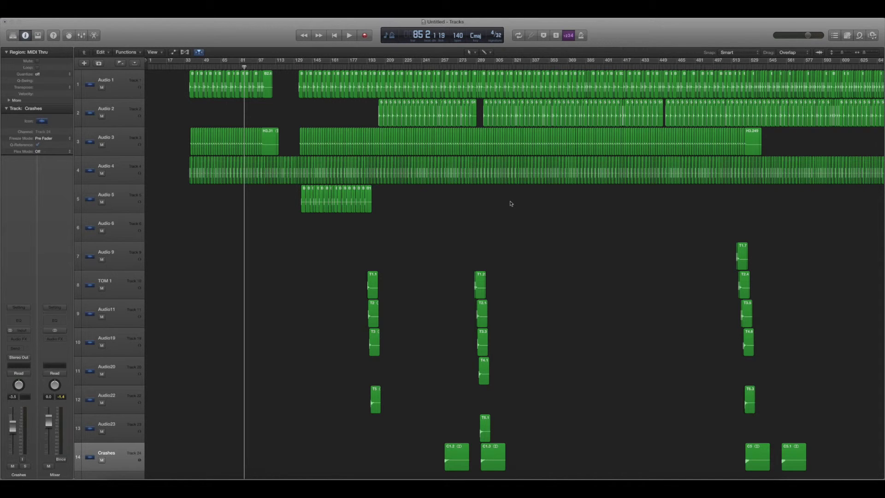
Step: Scroll through the imported tracks and move the playhead to bar 520
scroll(114, 312, "down", 3)
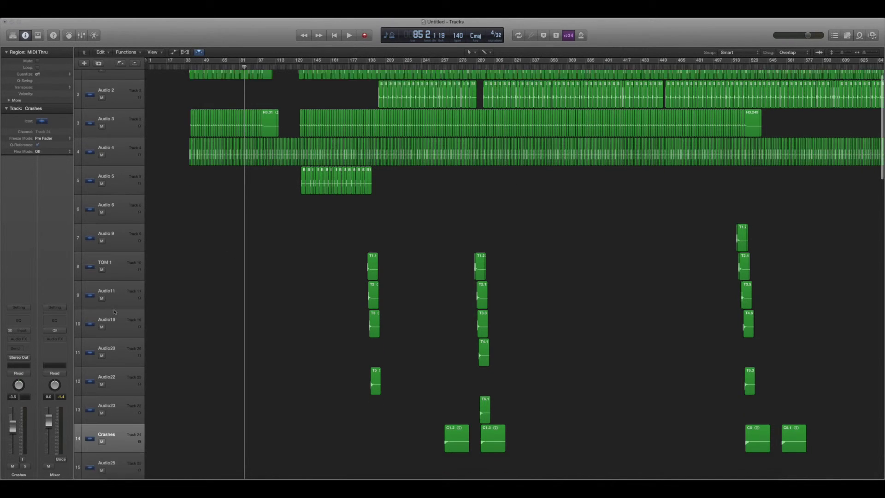
scroll(115, 311, "down", 4)
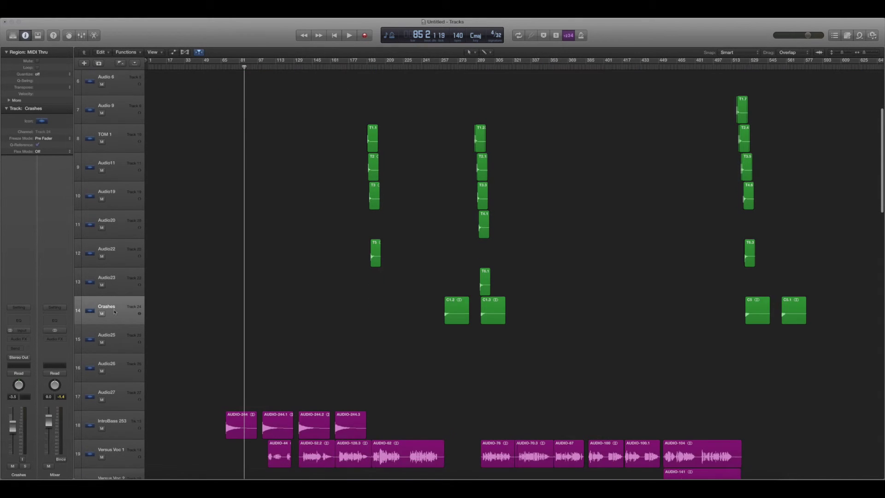
scroll(127, 310, "down", 10)
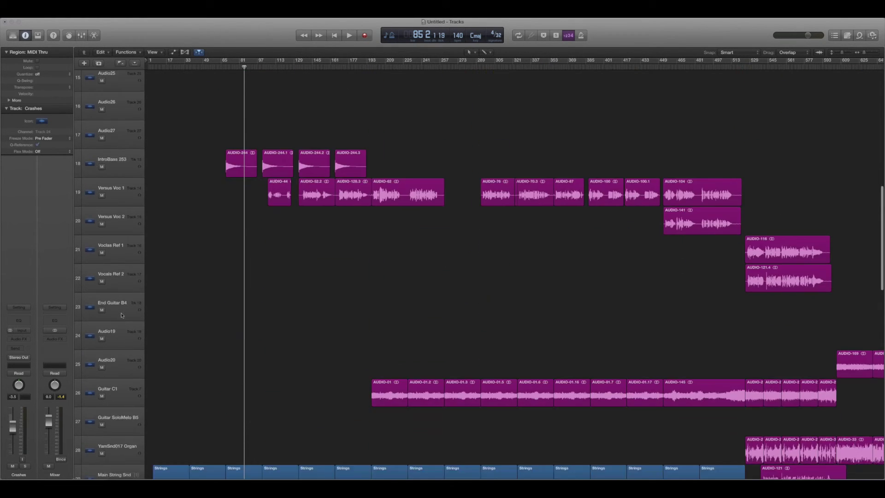
scroll(122, 315, "down", 5)
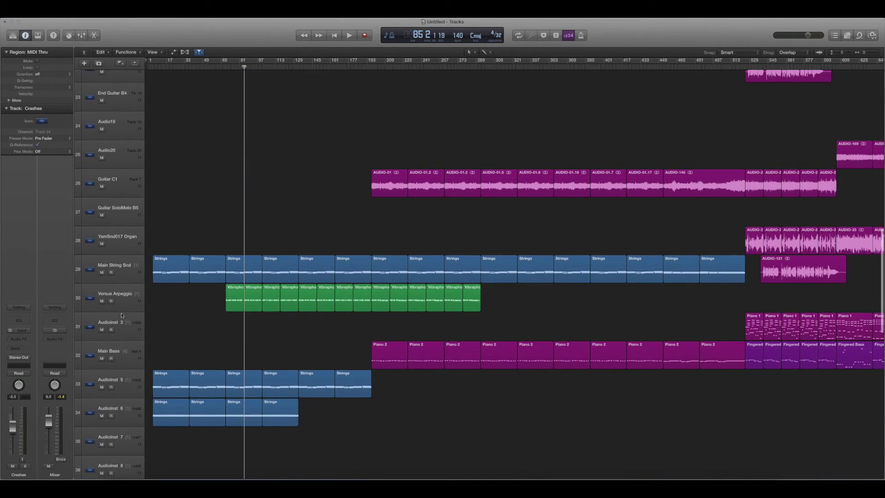
scroll(122, 316, "down", 9)
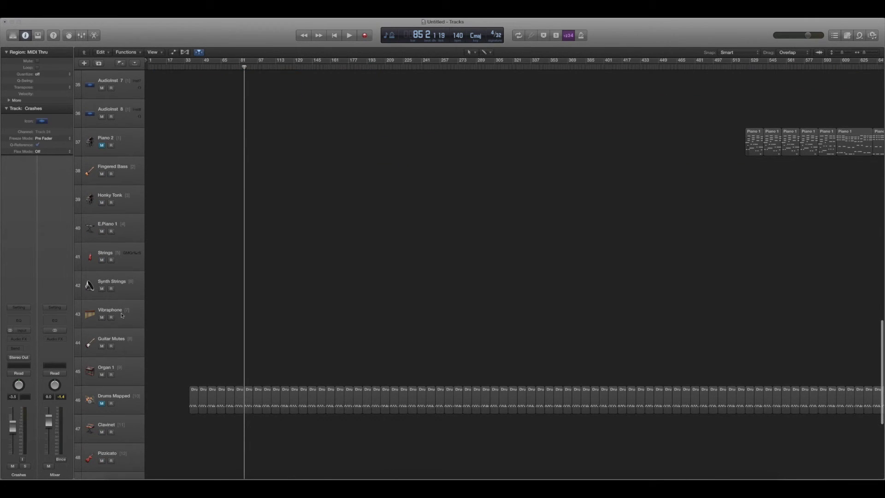
scroll(182, 364, "up", 2)
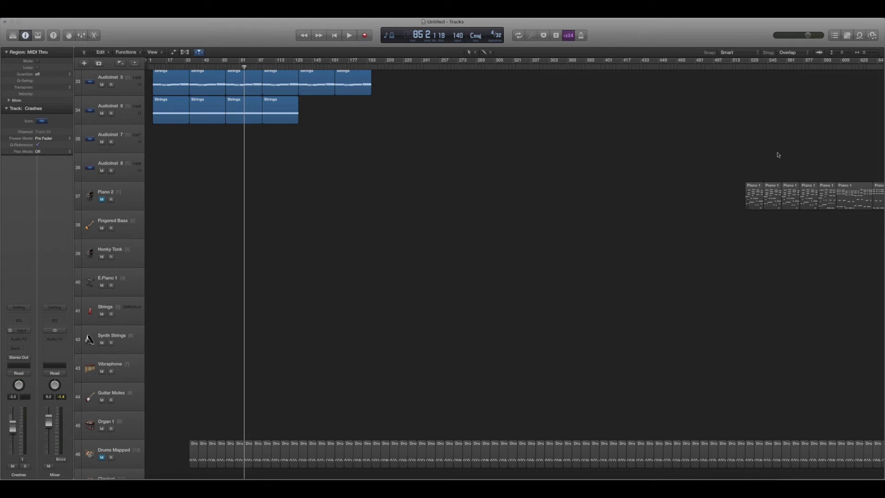
left_click(740, 67)
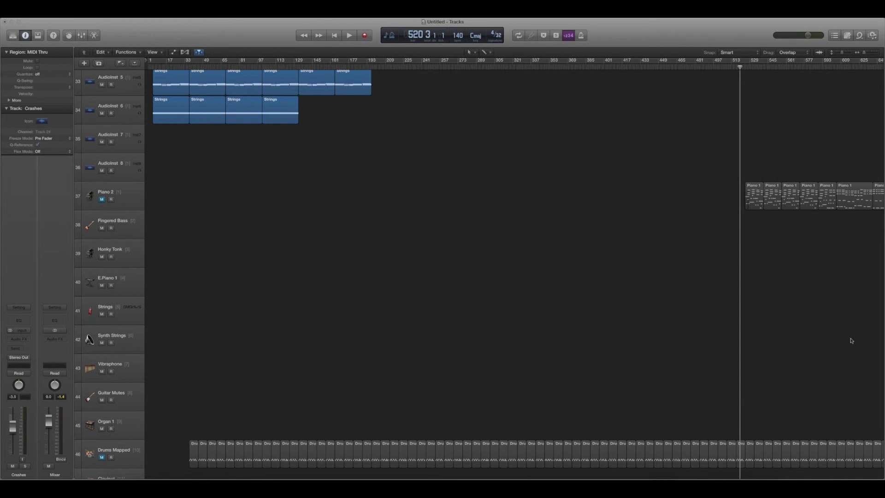
Step: Scroll back up to the strings tracks and select AudioInst 5
scroll(360, 174, "up", 2)
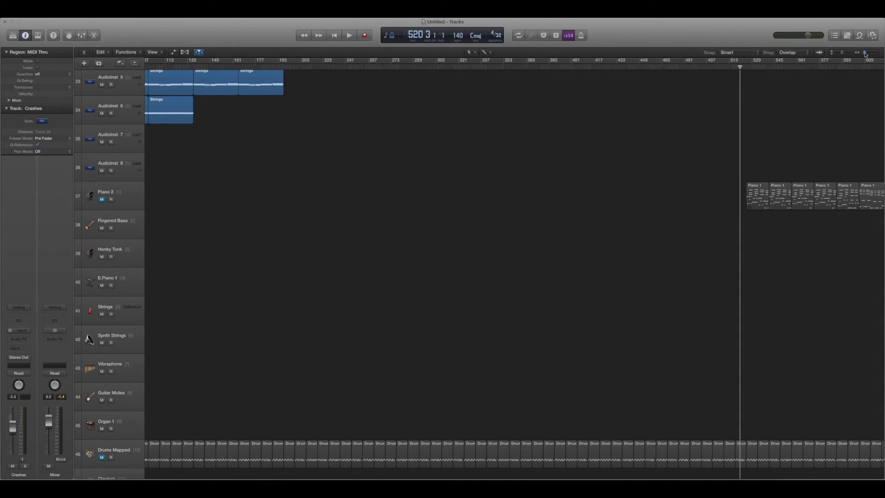
scroll(355, 184, "up", 2)
scroll(353, 193, "up", 3)
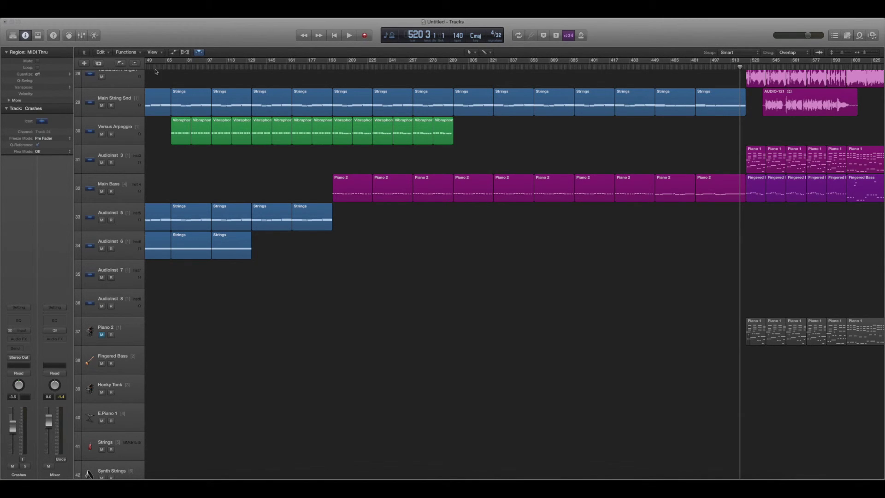
left_click(124, 216)
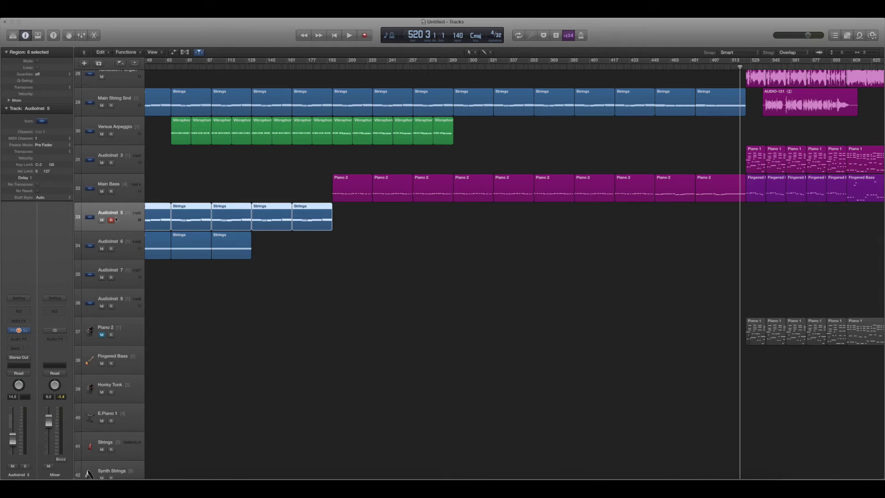
Step: Select the Main Bass track and dismiss its track menu without changes
left_click(113, 180)
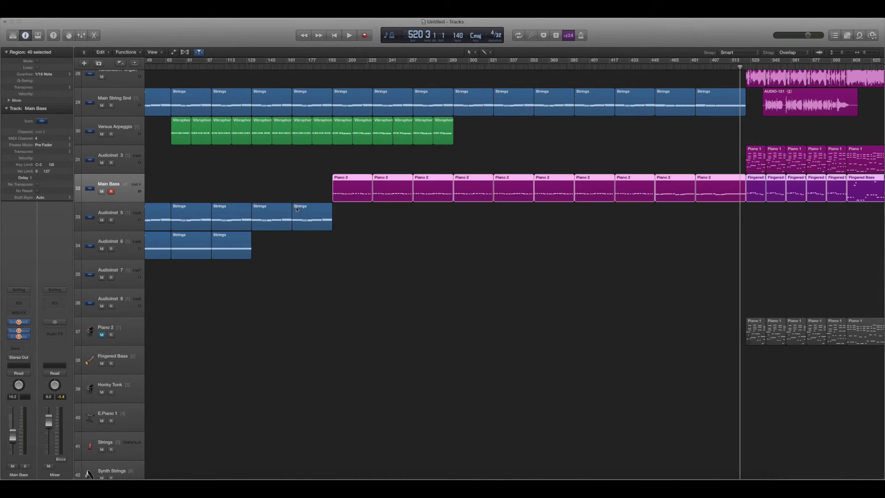
right_click(109, 182)
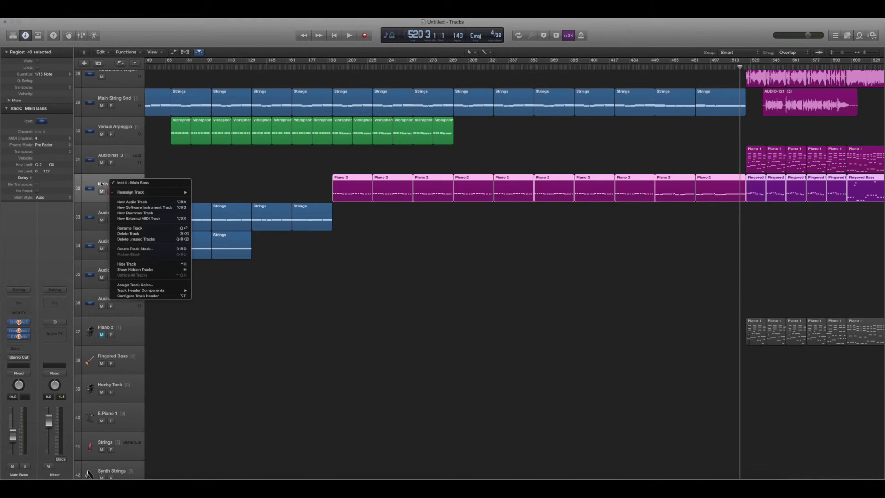
left_click(93, 182)
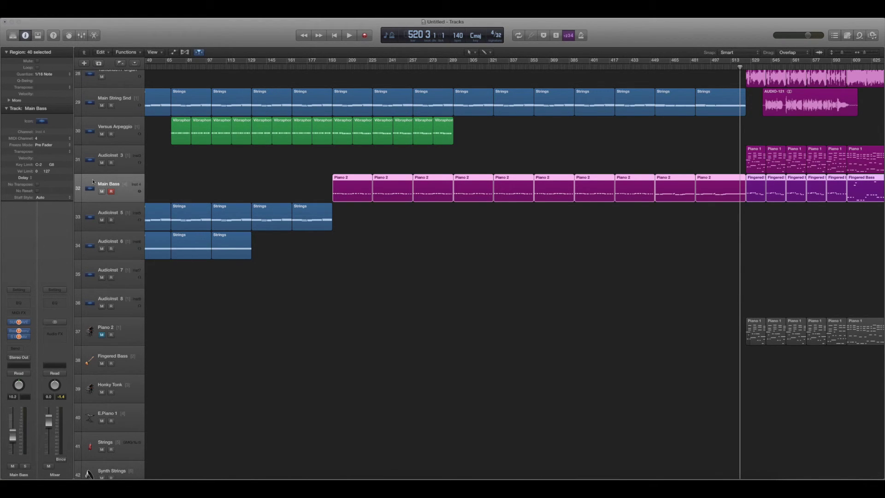
Step: Play from bar 69 with AudioInst 5 selected, stop near bar 87, and enlarge track heights
left_click(166, 69)
key("space")
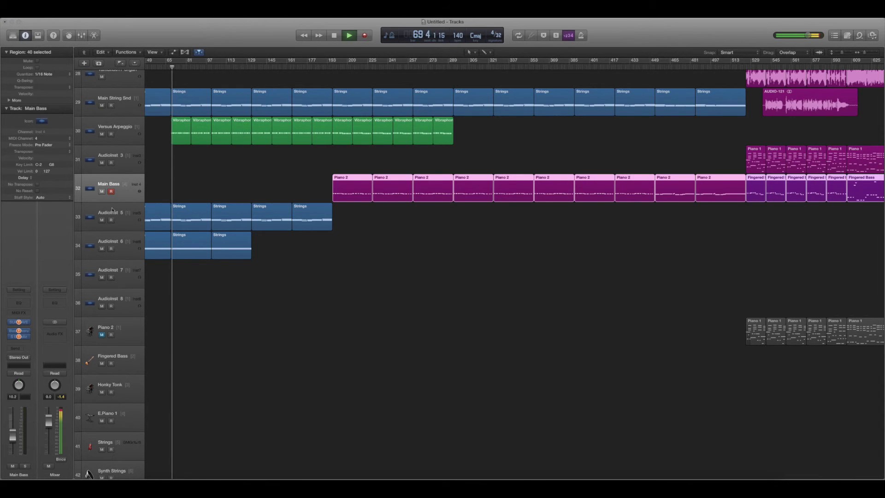
left_click(112, 210)
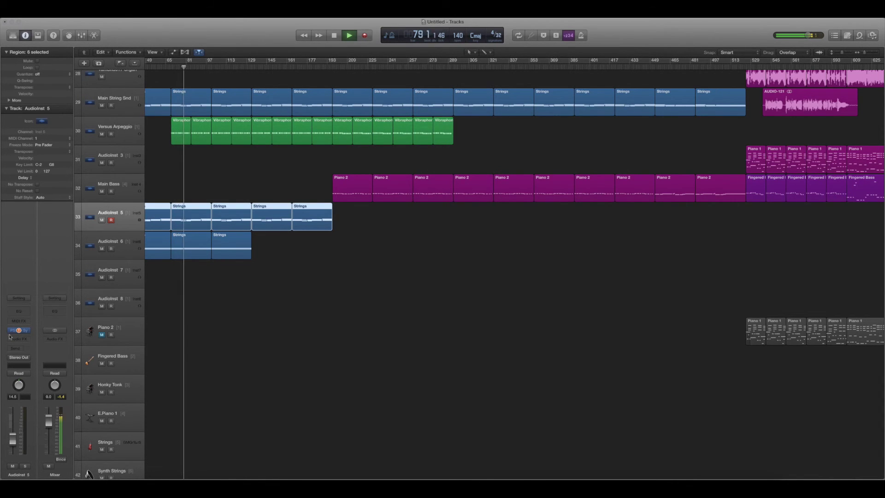
key("space")
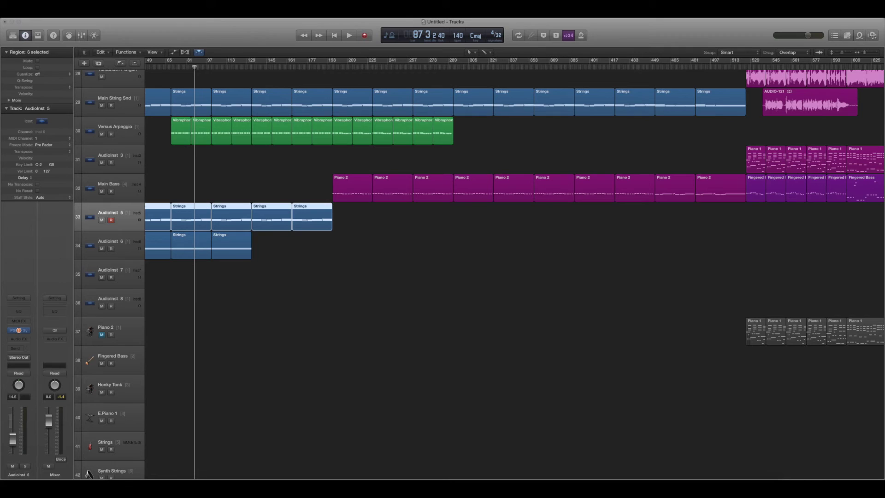
left_click(847, 52)
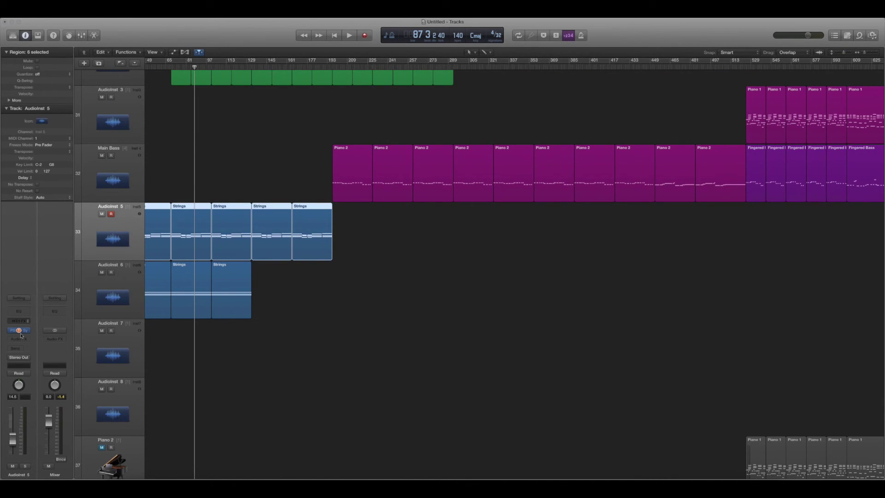
Step: Load the Synthesizer > Strings > Space Strings patch onto the AudioInst 5 track from the Library
mouse_move(21, 331)
left_click(12, 36)
left_click(13, 36)
mouse_move(19, 332)
left_click(13, 36)
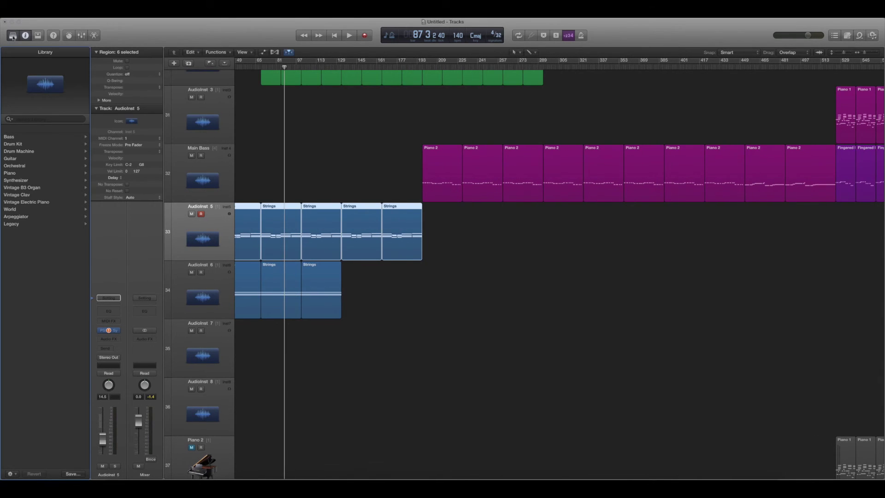
left_click(16, 181)
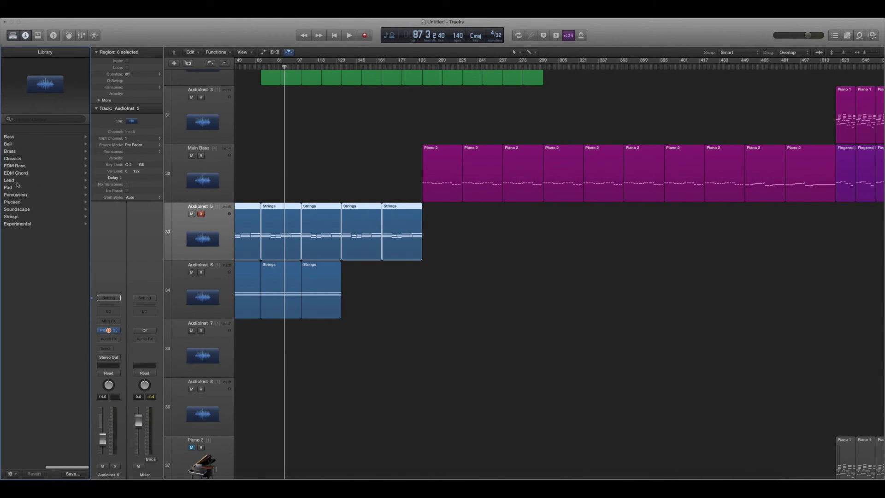
left_click(15, 217)
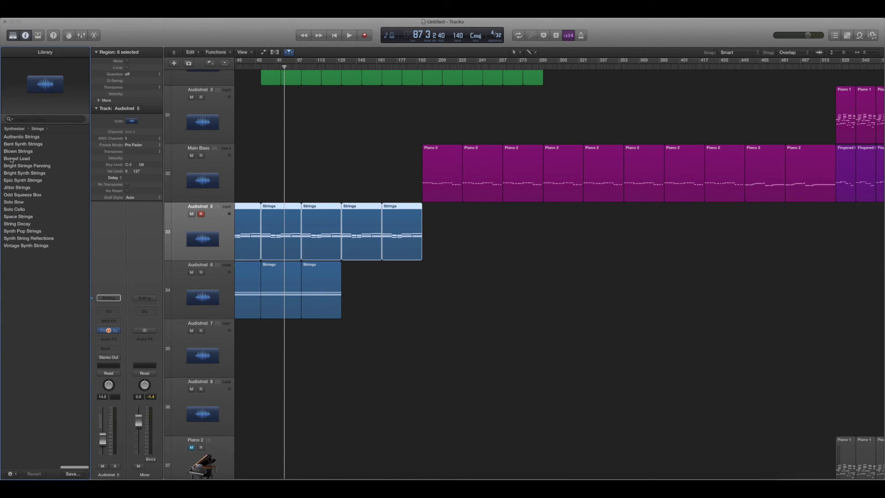
left_click(11, 219)
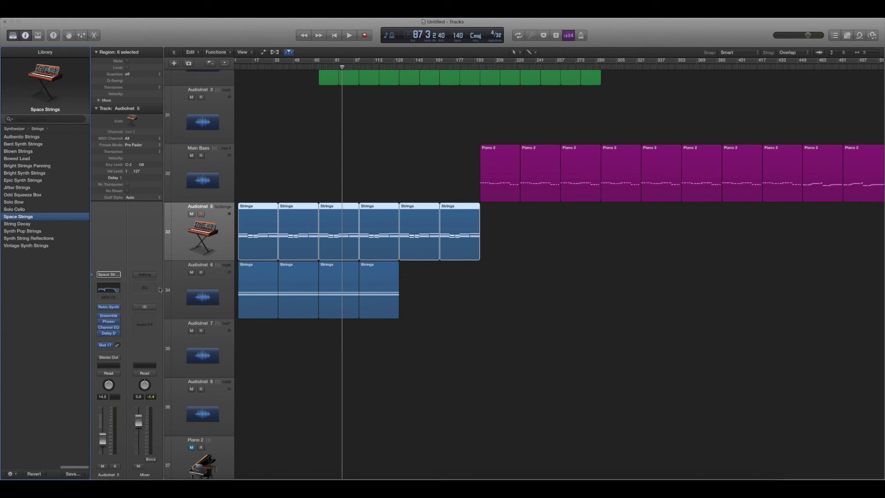
Step: Set a 31-bar cycle range from bar 33 and play it to hear the sound
left_click_drag(277, 62, 309, 72)
key("space")
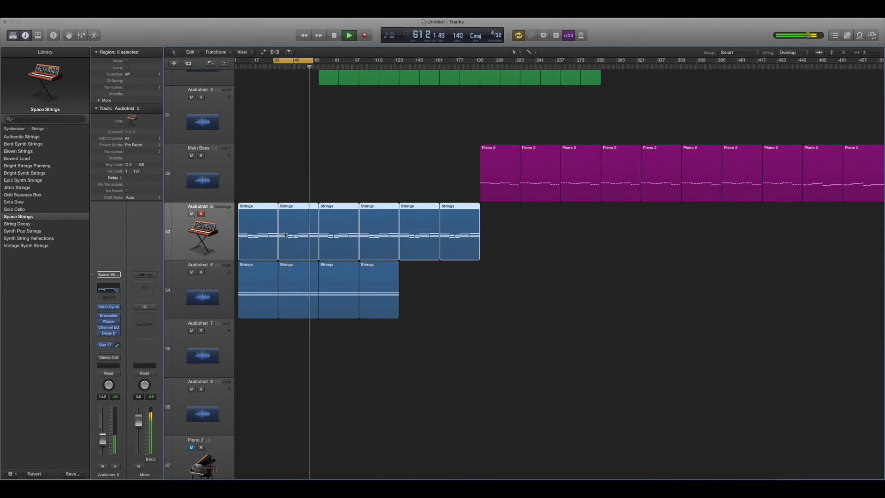
key("space")
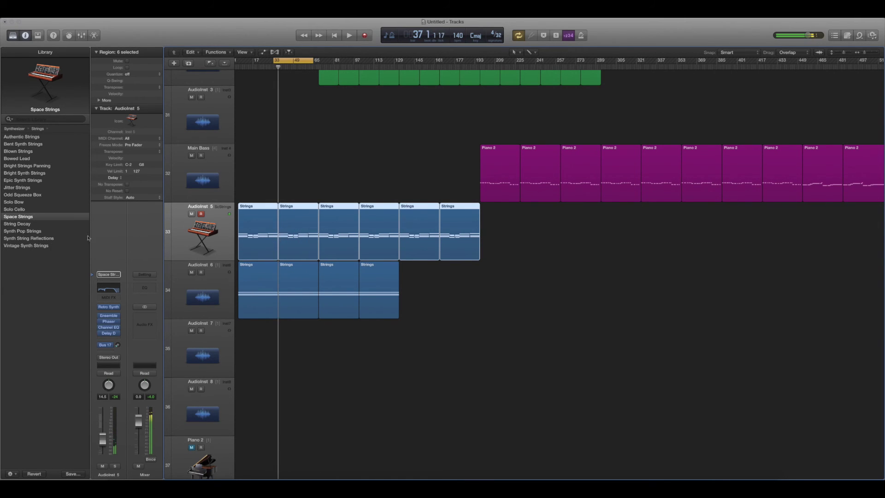
Step: Load Bright Synth Strings on AudioInst 5 and play the cycle to hear it
left_click(13, 174)
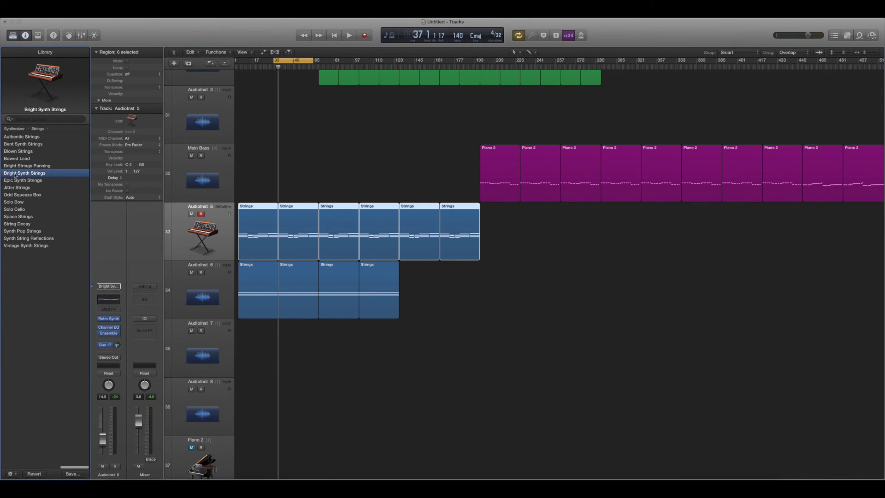
key("space")
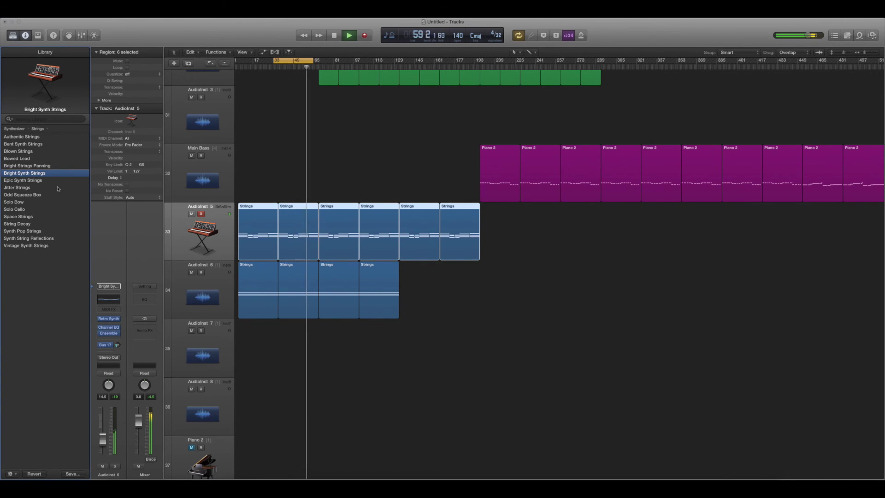
key("space")
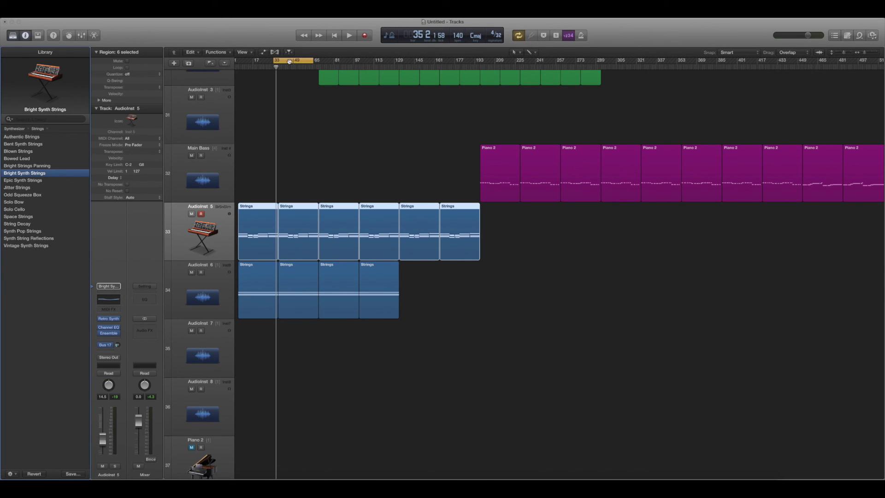
Step: Drag the yellow cycle range 16 bars to the right in the ruler
left_click_drag(289, 61, 334, 61)
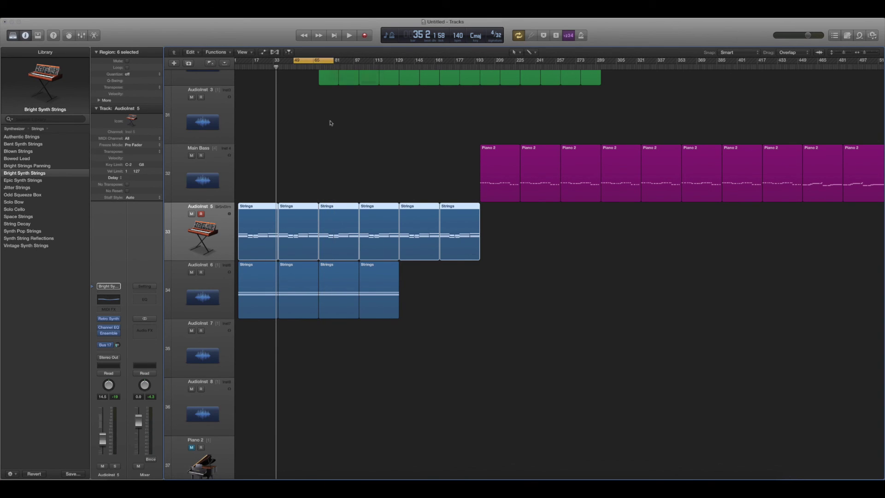